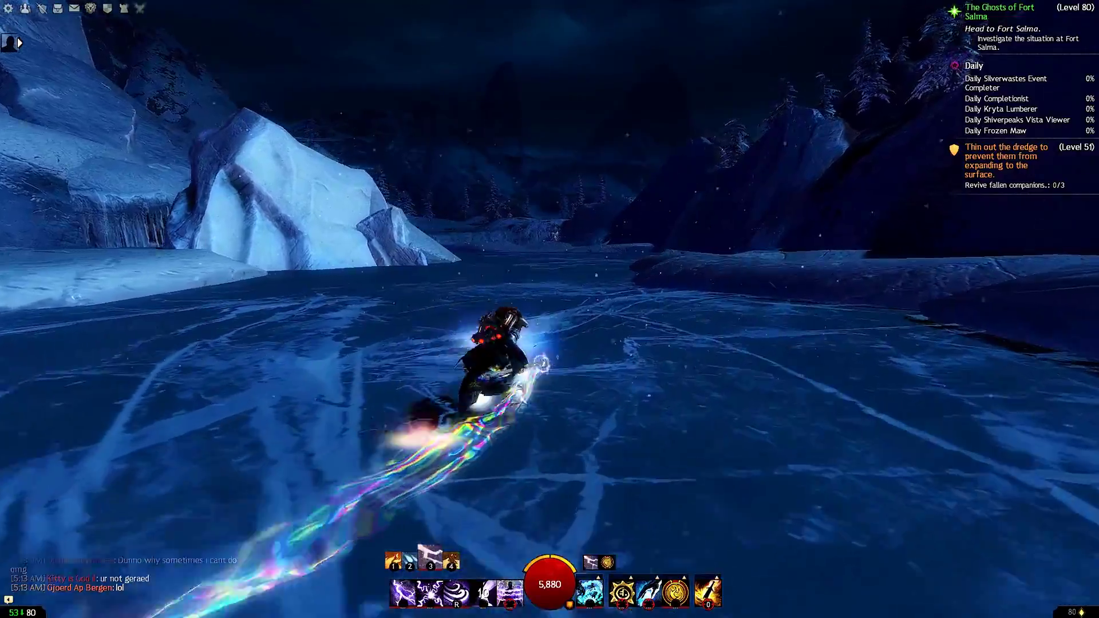
key(a)
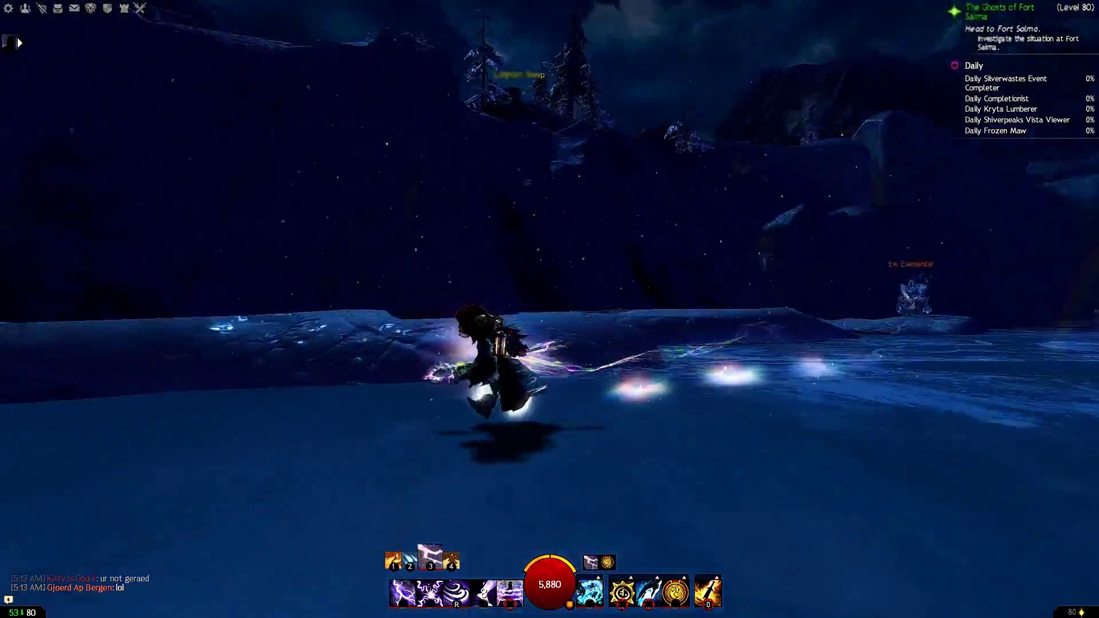
key(w)
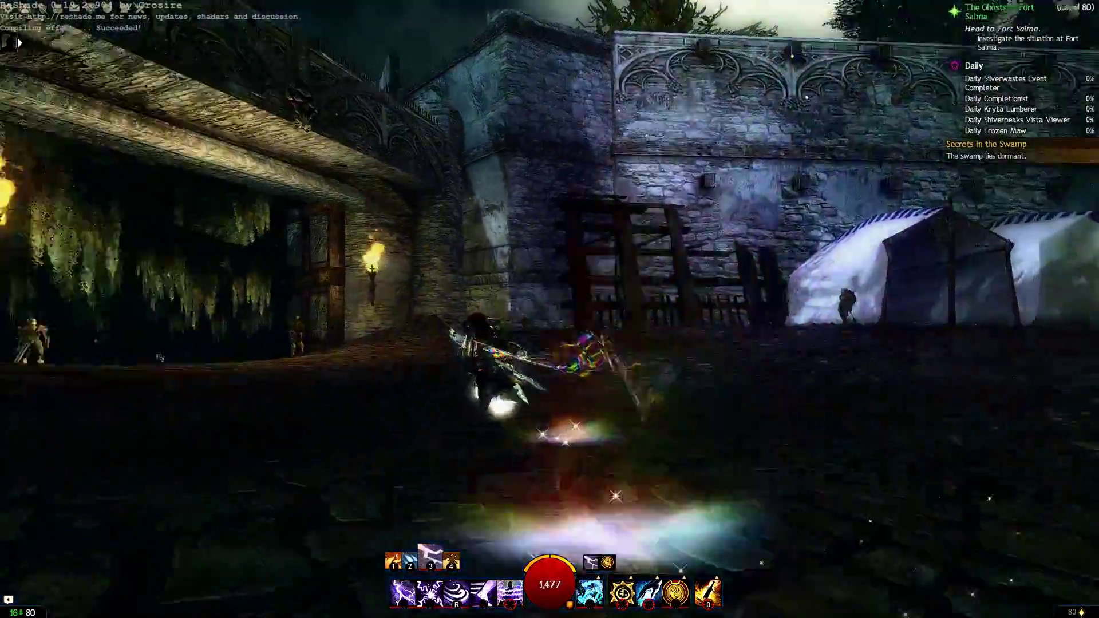
key(w)
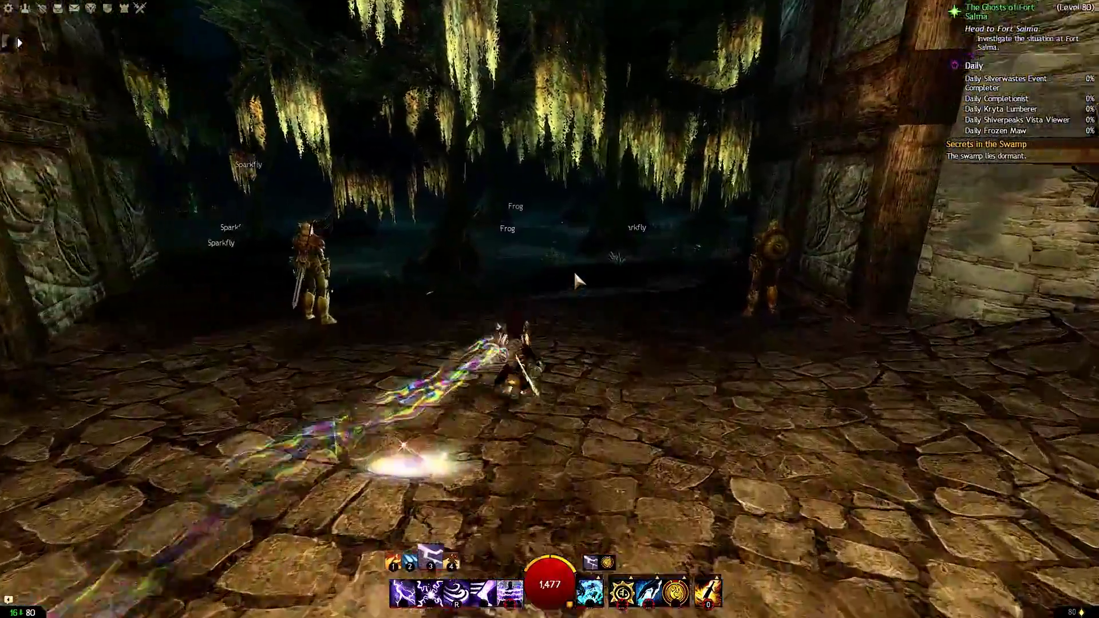
key(4)
key(w)
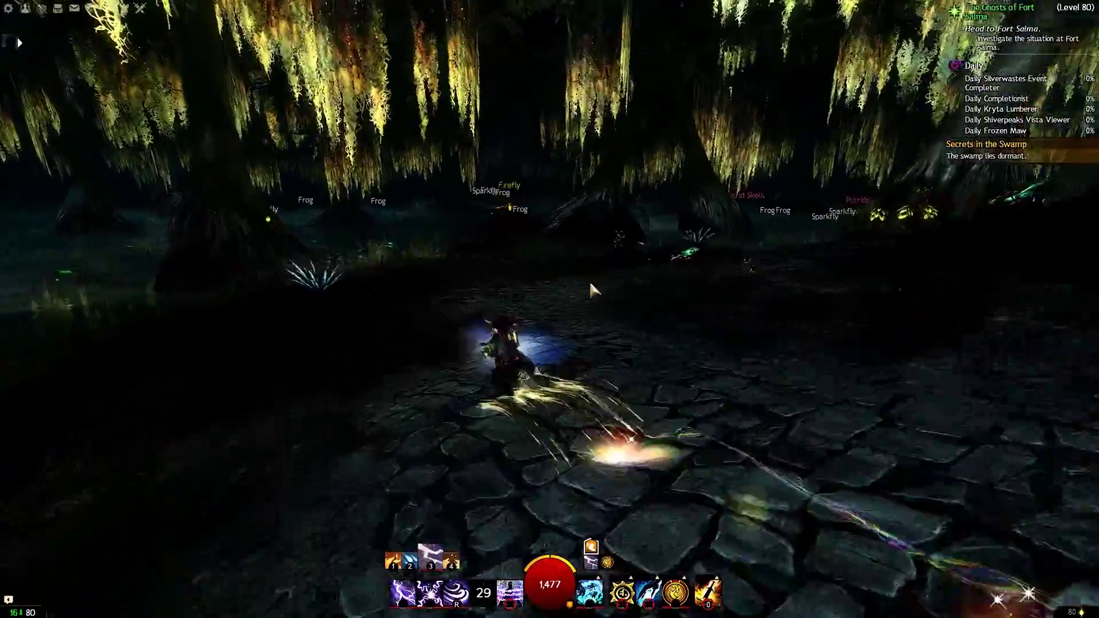
key(w)
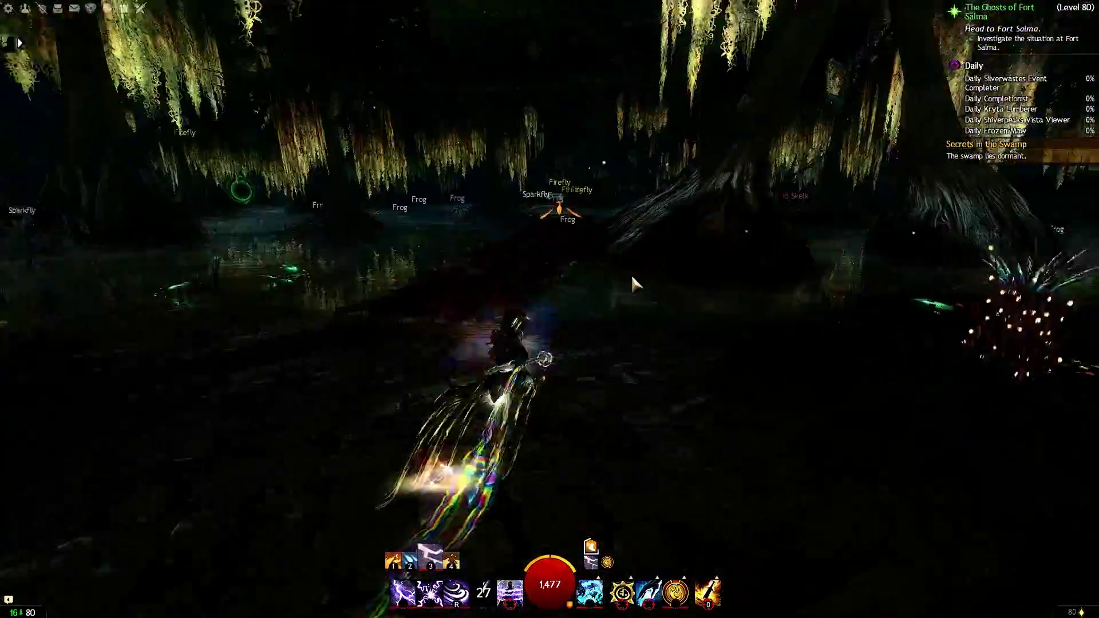
key(w)
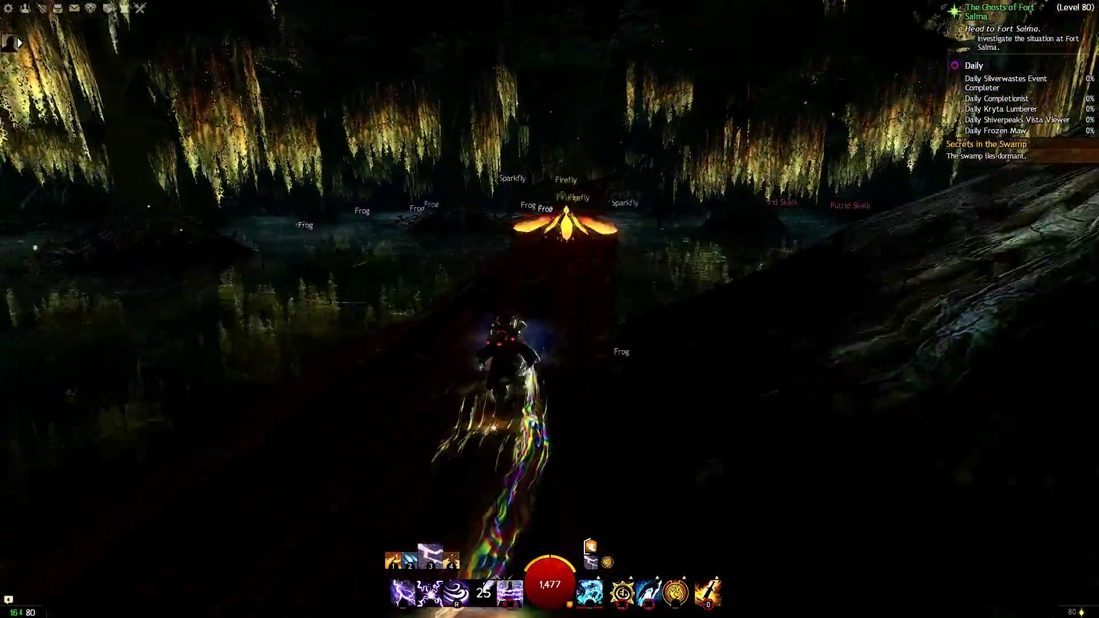
key(w)
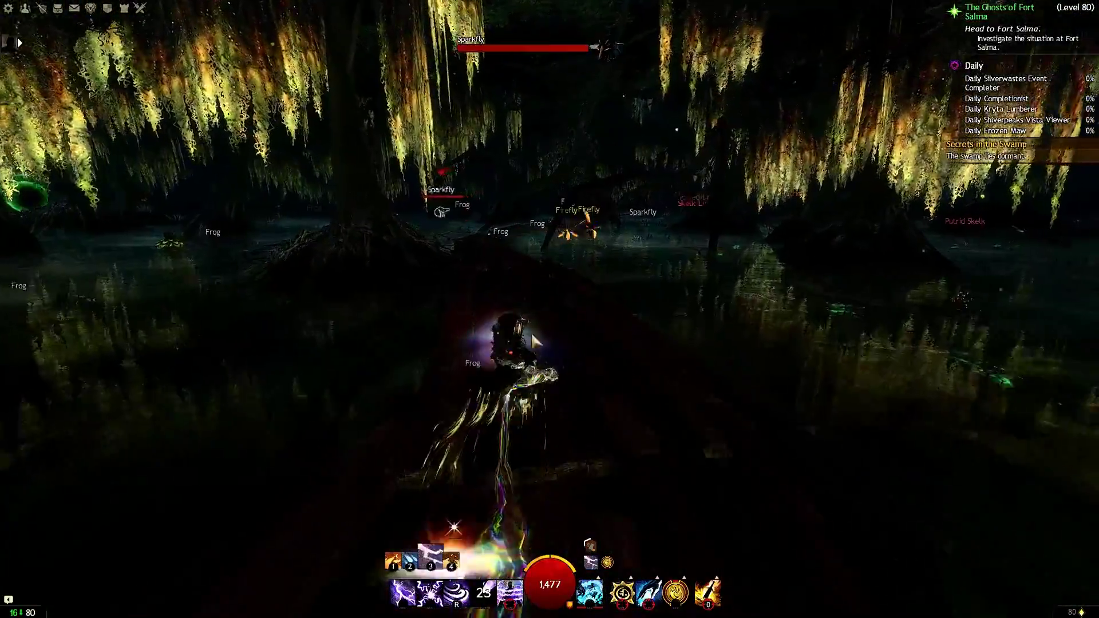
key(w)
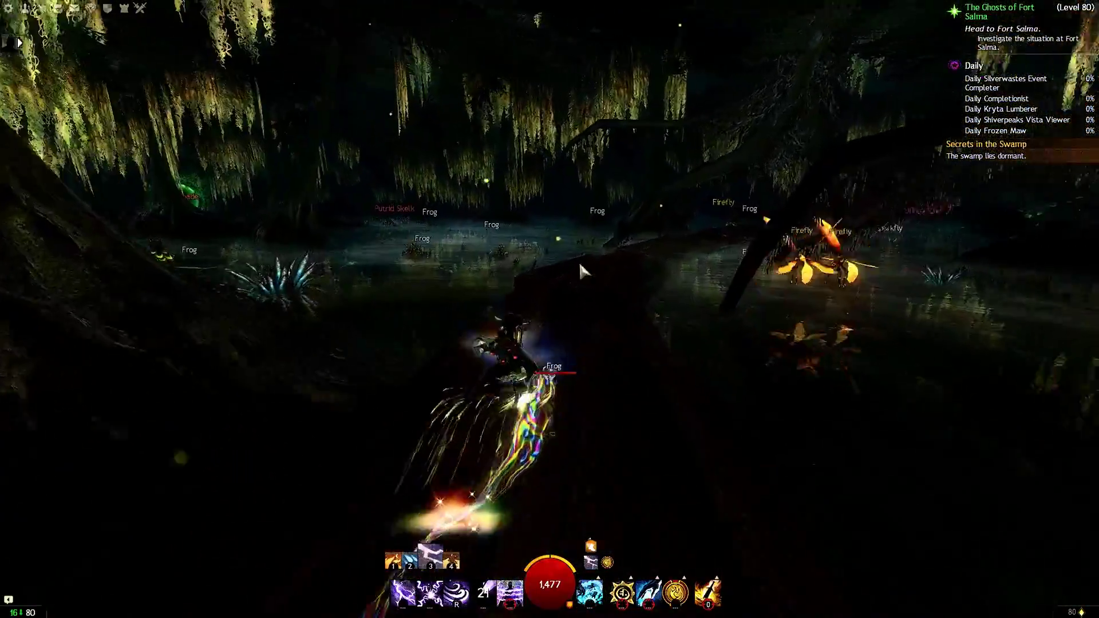
key(w)
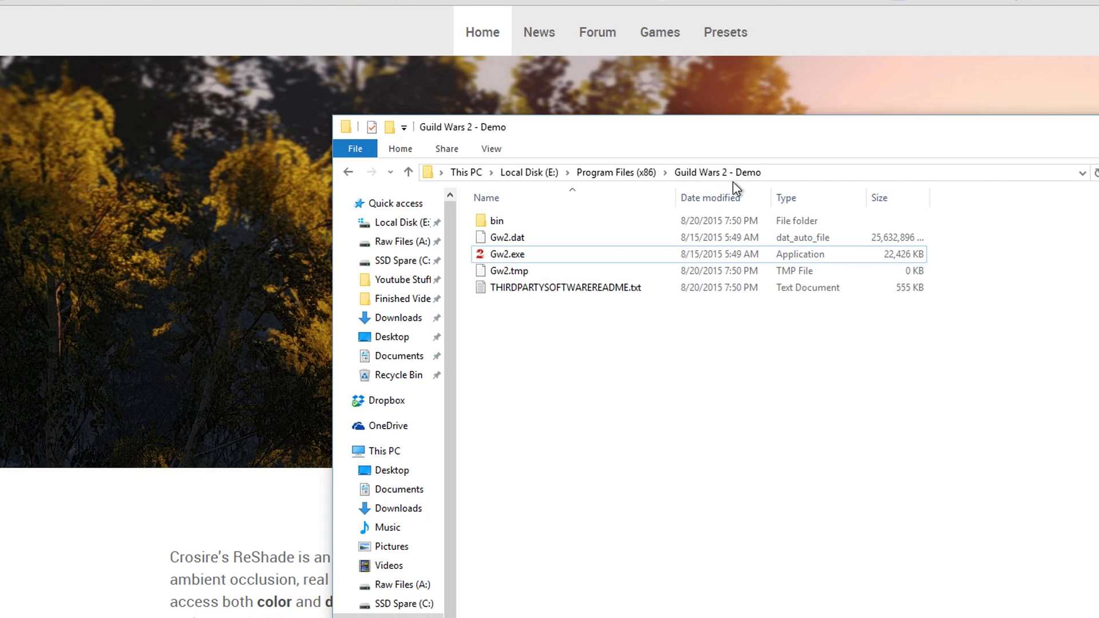
Step: Examine the Guild Wars 2 - Demo folder, including its bin subfolder and the Gw2.exe and Gw2.dat files
double_click(545, 220)
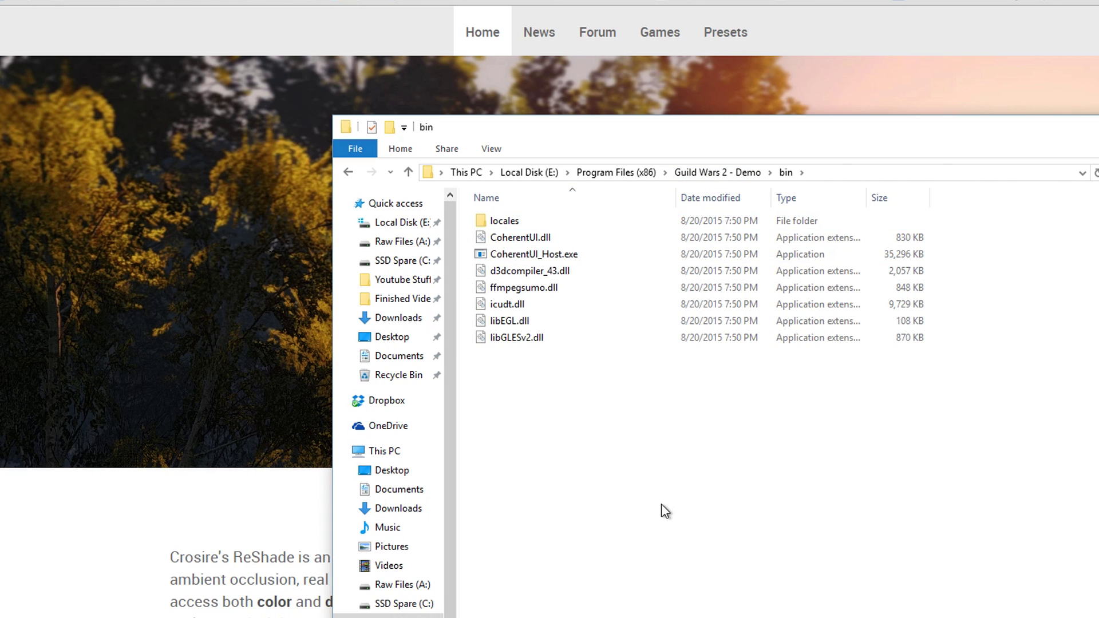
click(345, 171)
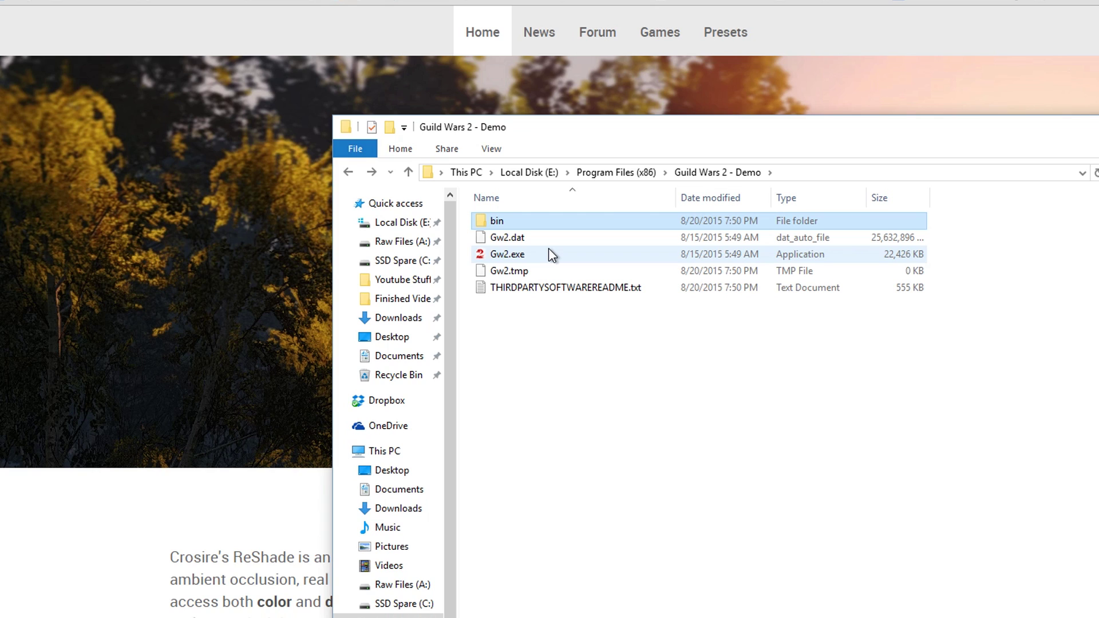
click(509, 237)
click(509, 254)
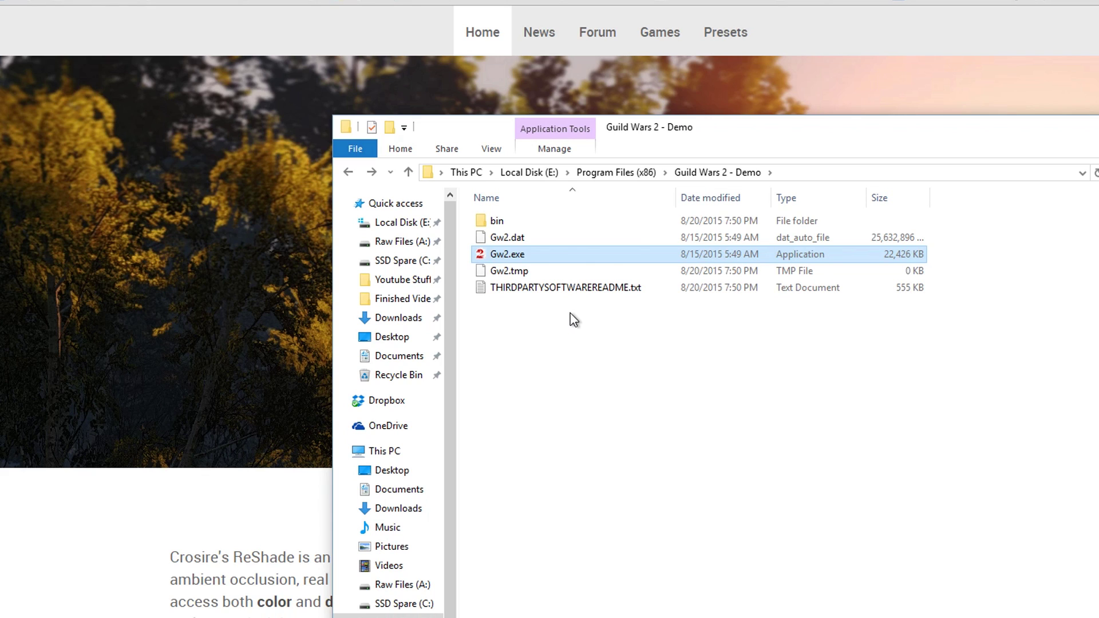
click(522, 223)
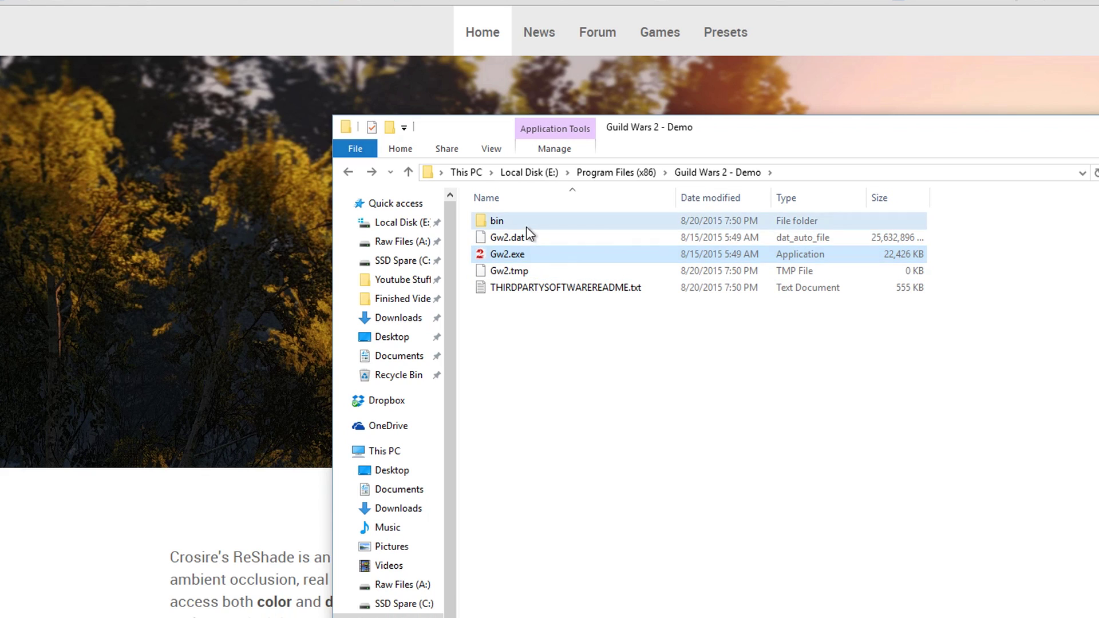
click(601, 352)
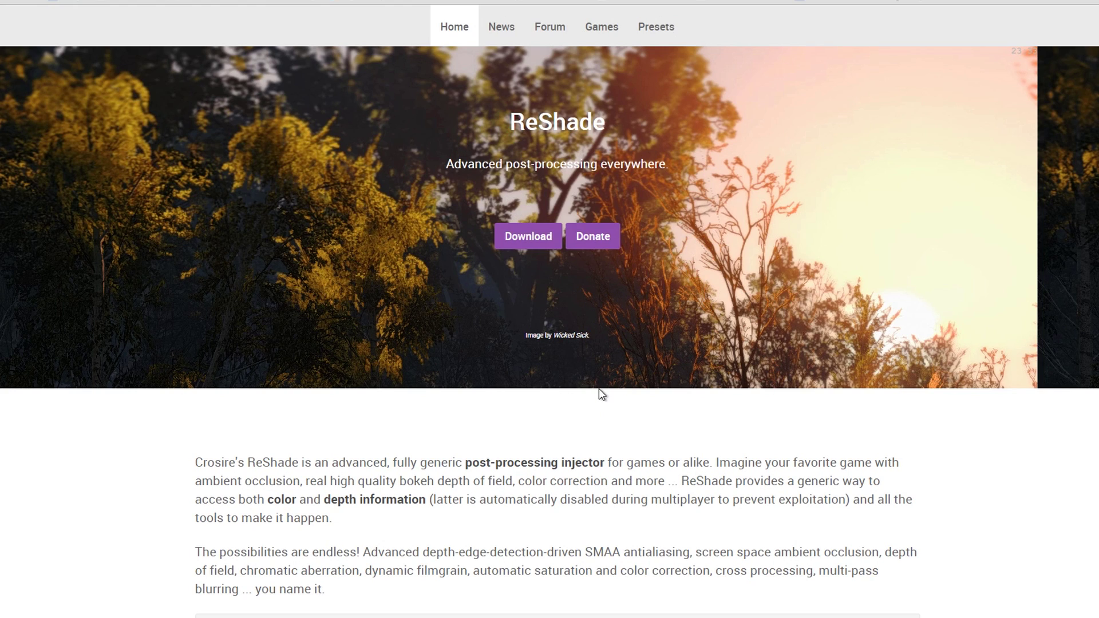
Step: Download the ReShade Framework version 1.0.0 package from the ReShade home page
scroll(523, 246, down, 3)
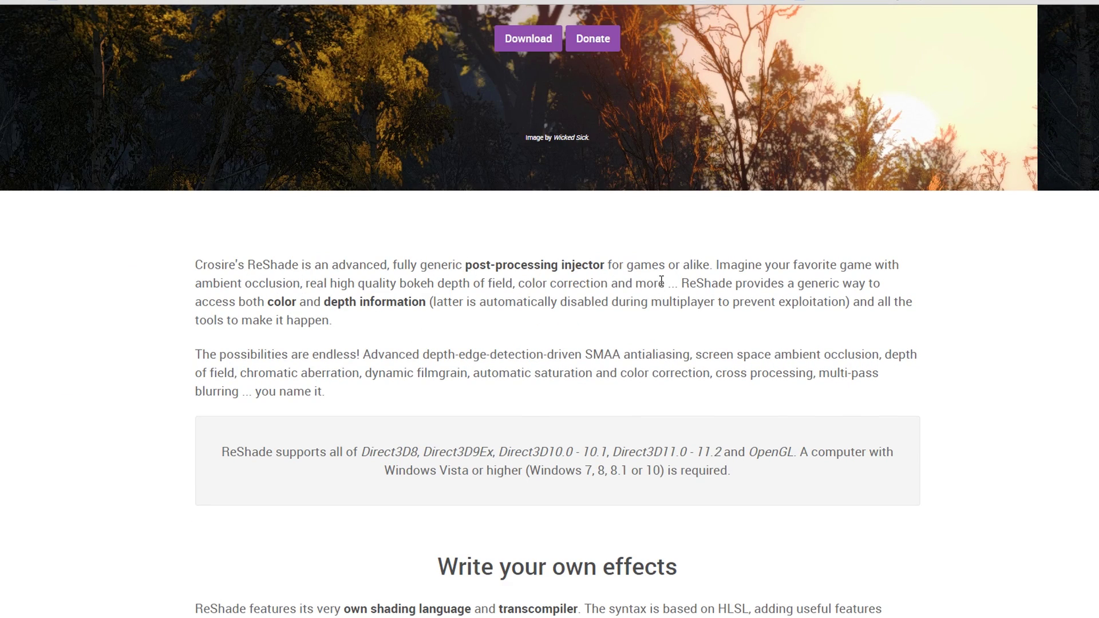
scroll(659, 289, down, 7)
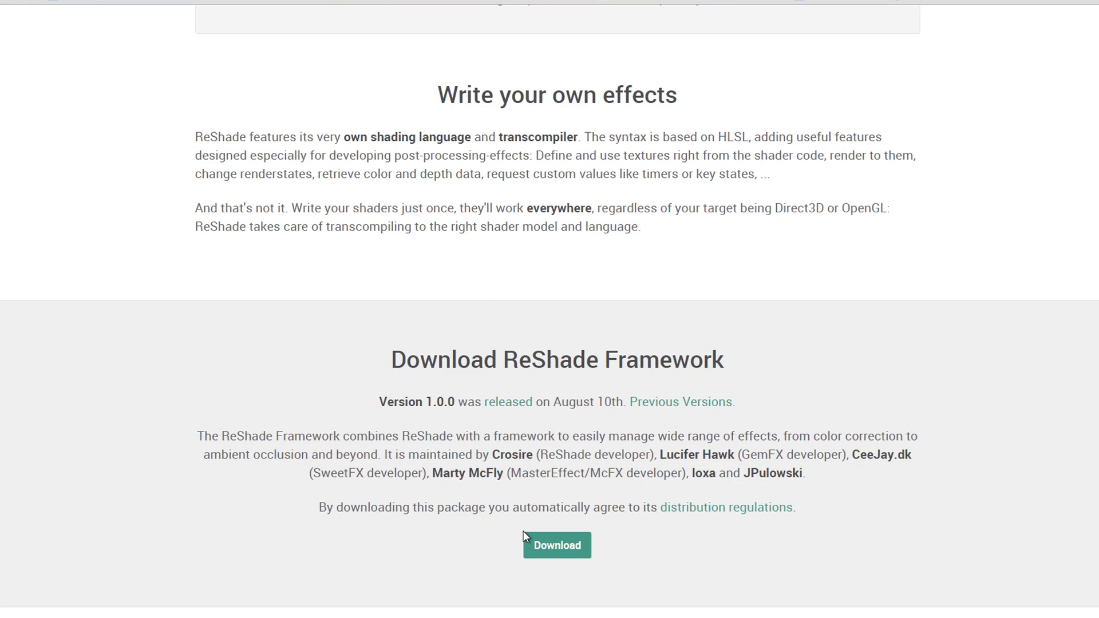
click(548, 550)
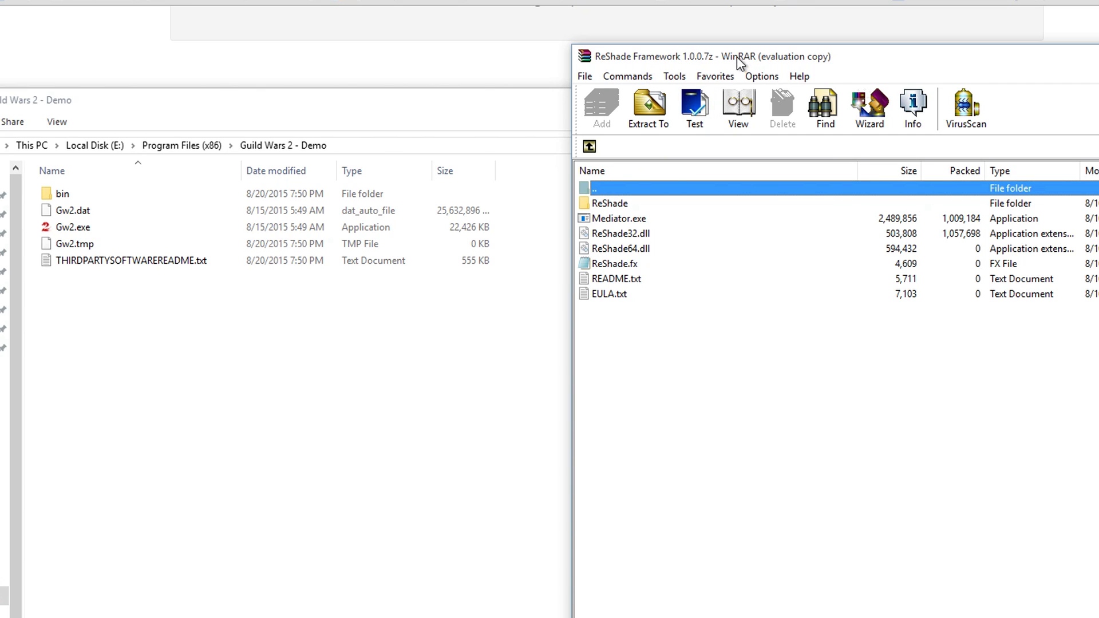
Step: Open README.txt from the ReShade archive and read its manual installation instructions and DLL naming list
double_click(626, 279)
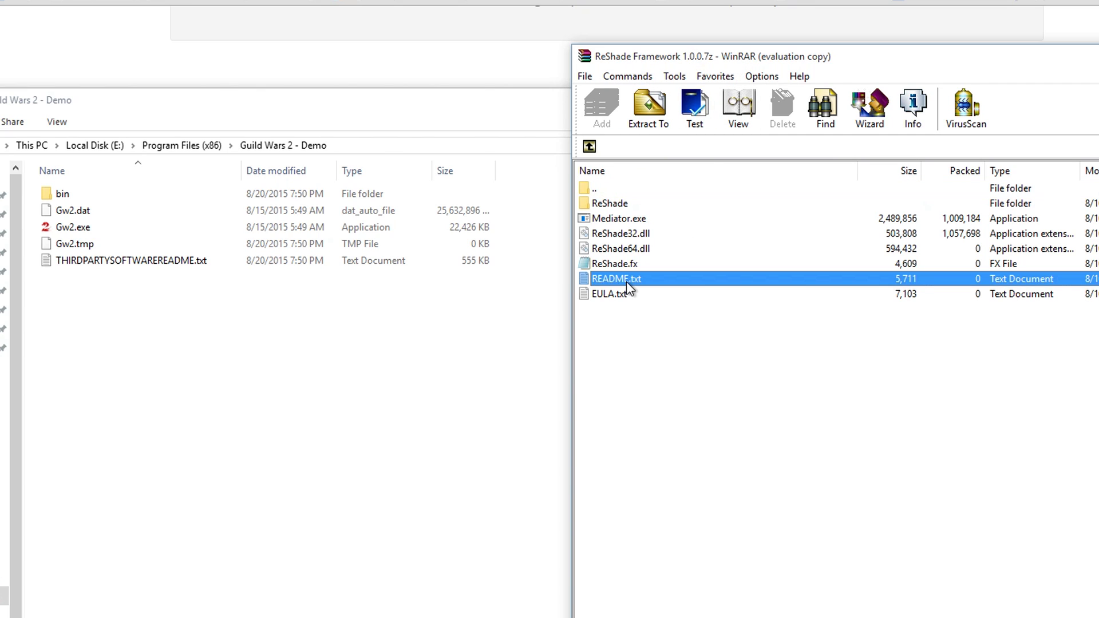
scroll(816, 205, up, 1)
scroll(829, 443, down, 7)
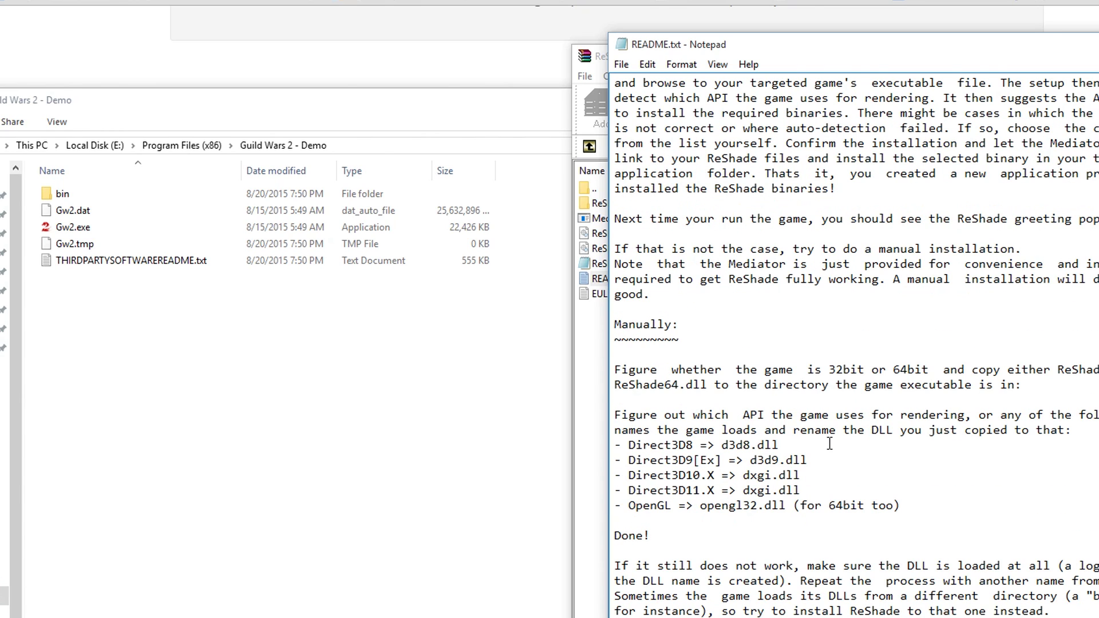
drag(995, 513, 626, 330)
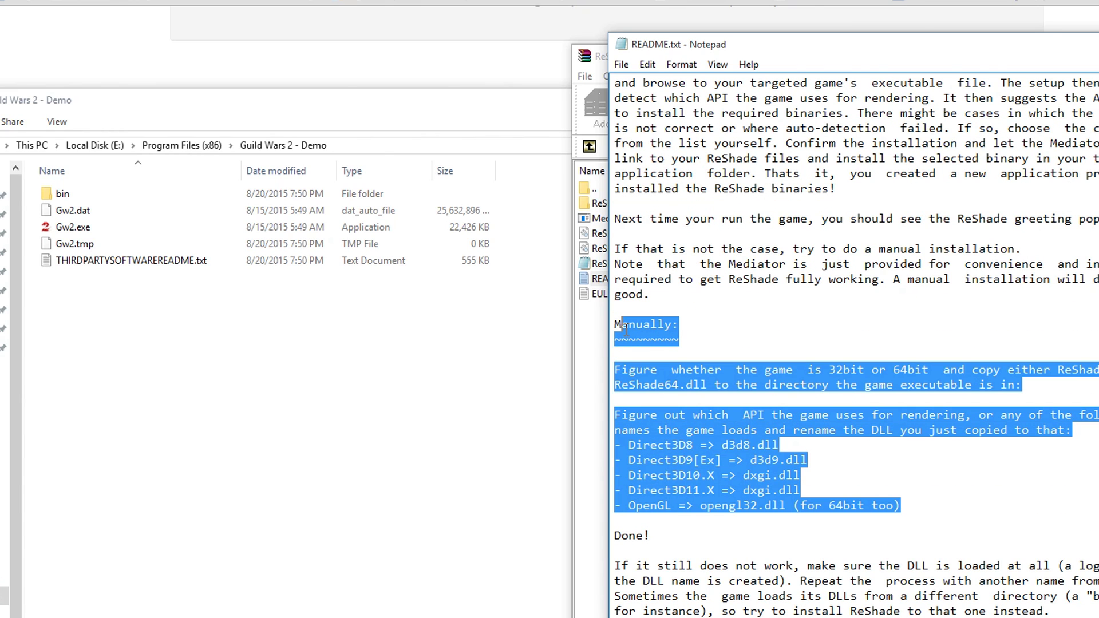
click(919, 469)
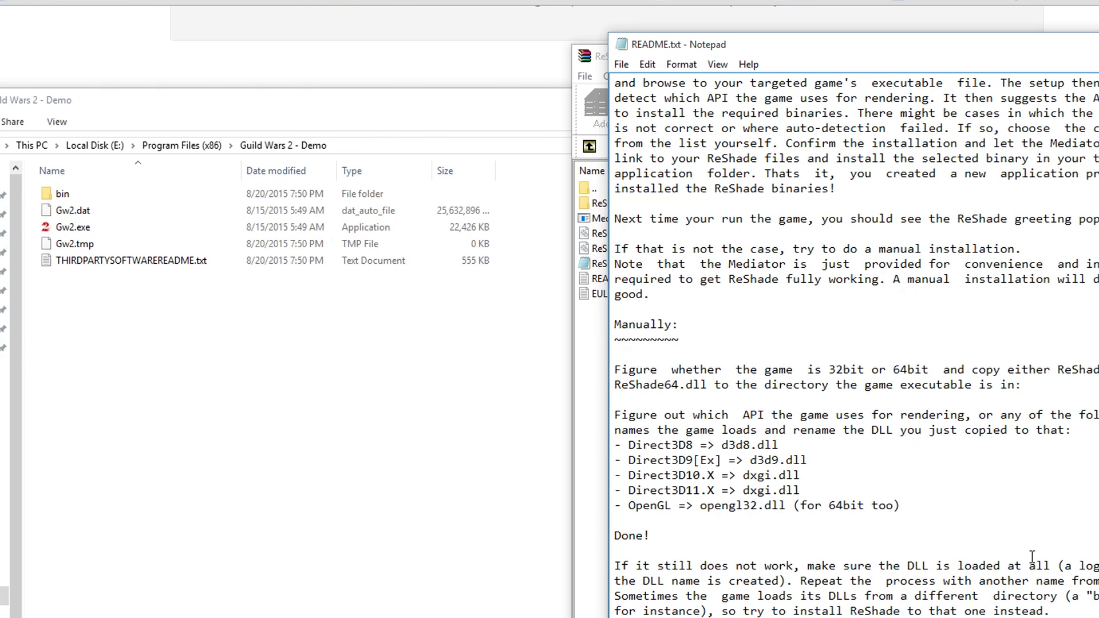
scroll(891, 491, down, 2)
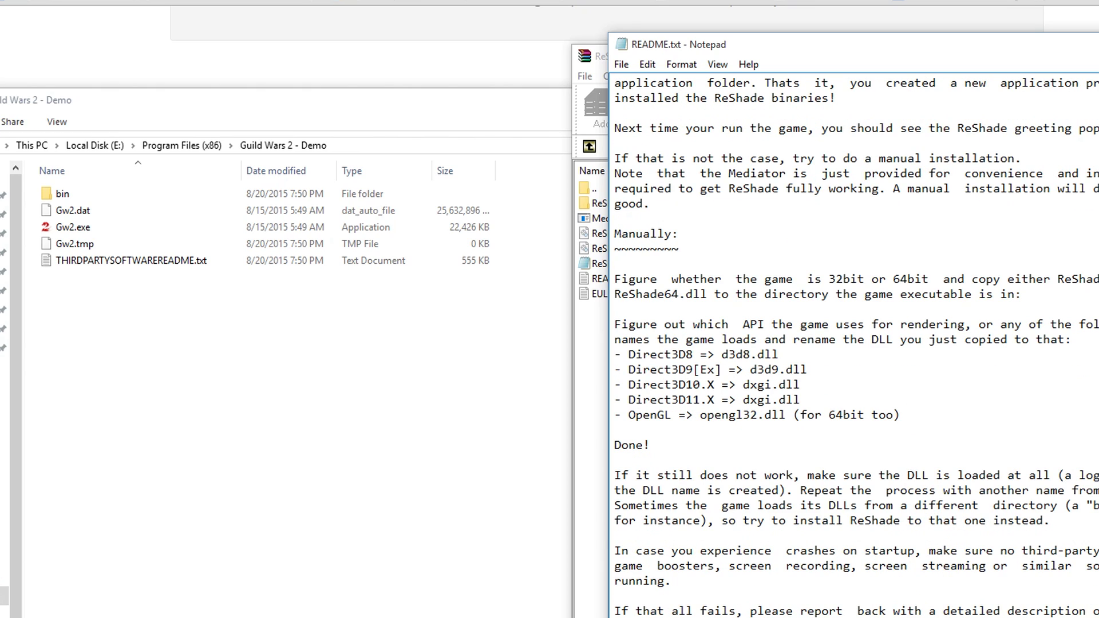
key(alt+F4)
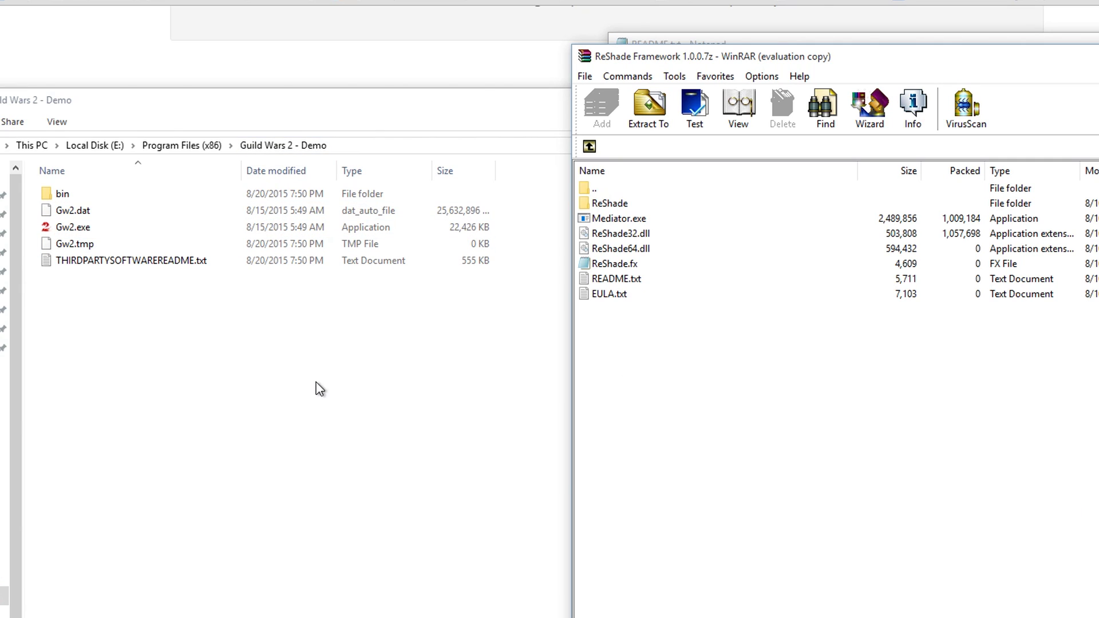
Step: Extract ReShade32.dll from the ReShade archive into the Guild Wars 2 - Demo folder
click(632, 232)
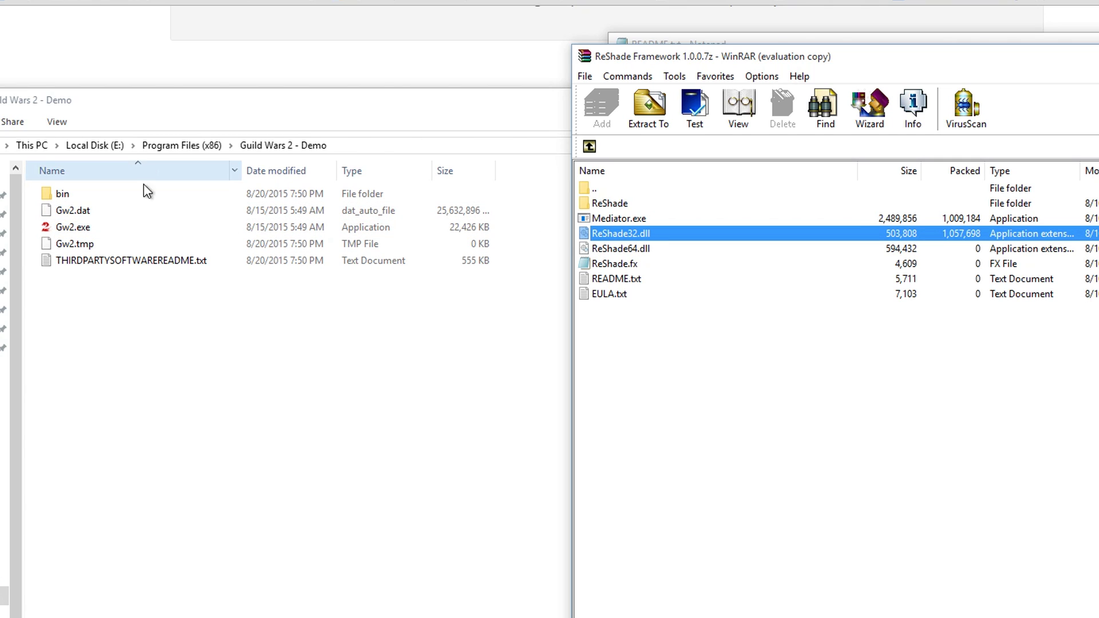
click(245, 399)
click(1042, 400)
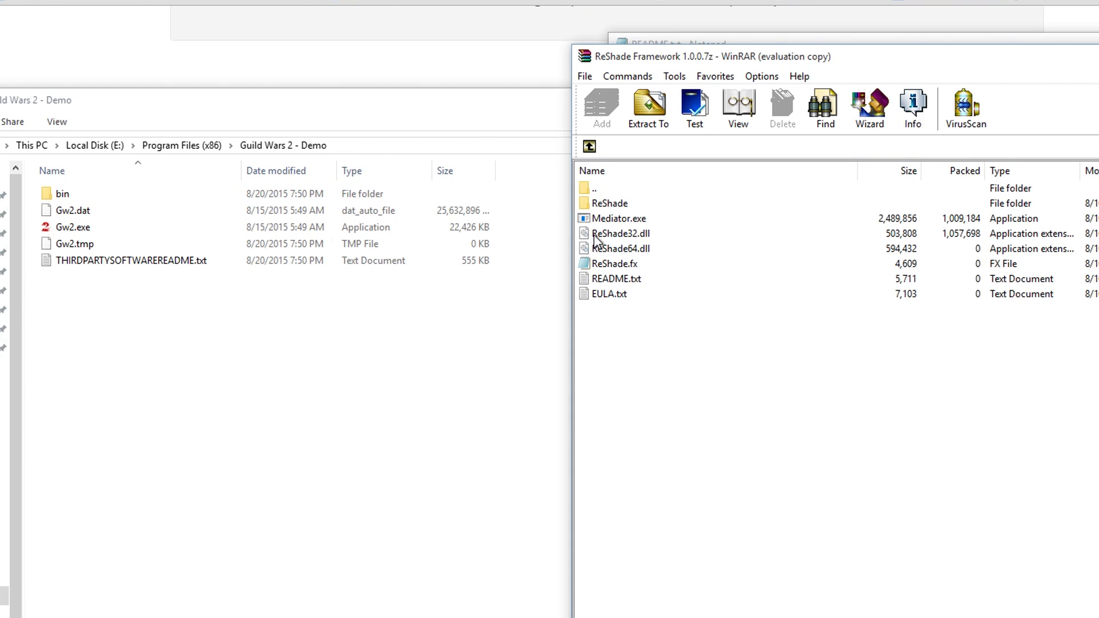
drag(593, 235, 152, 442)
key(Return)
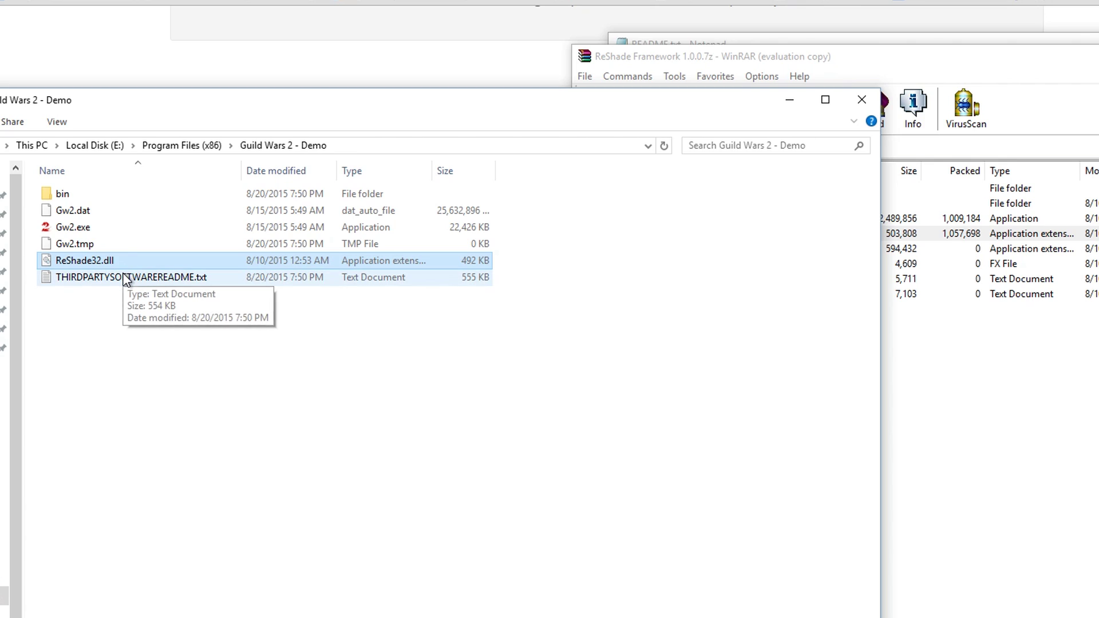
Step: Move ReShade32.dll into the bin subfolder, then open that folder and select the file
drag(125, 259, 73, 190)
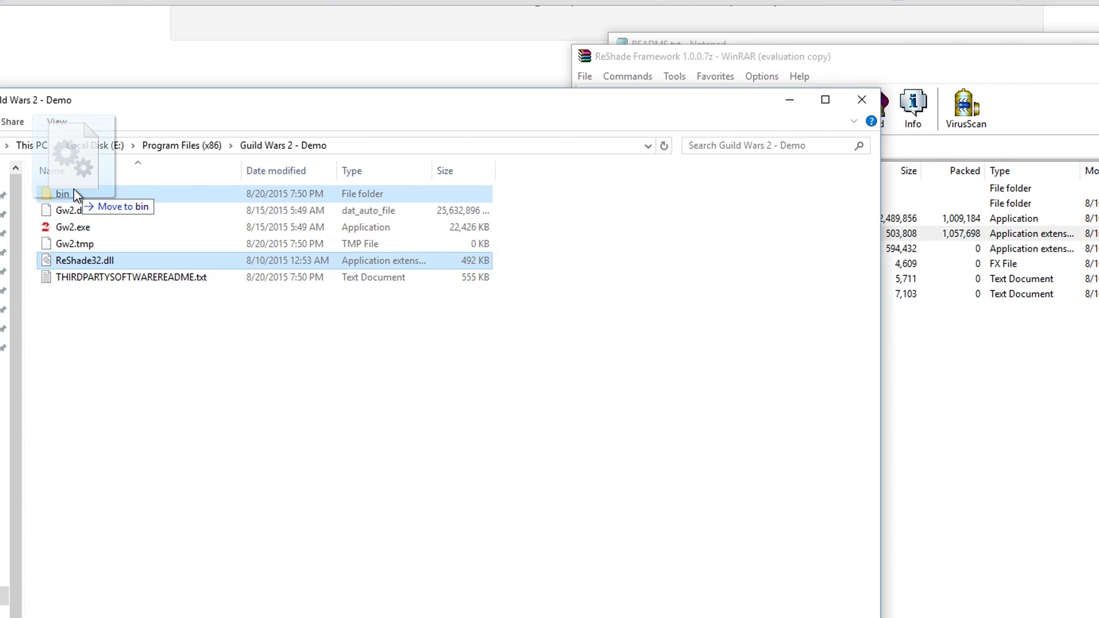
drag(74, 190, 74, 190)
double_click(73, 195)
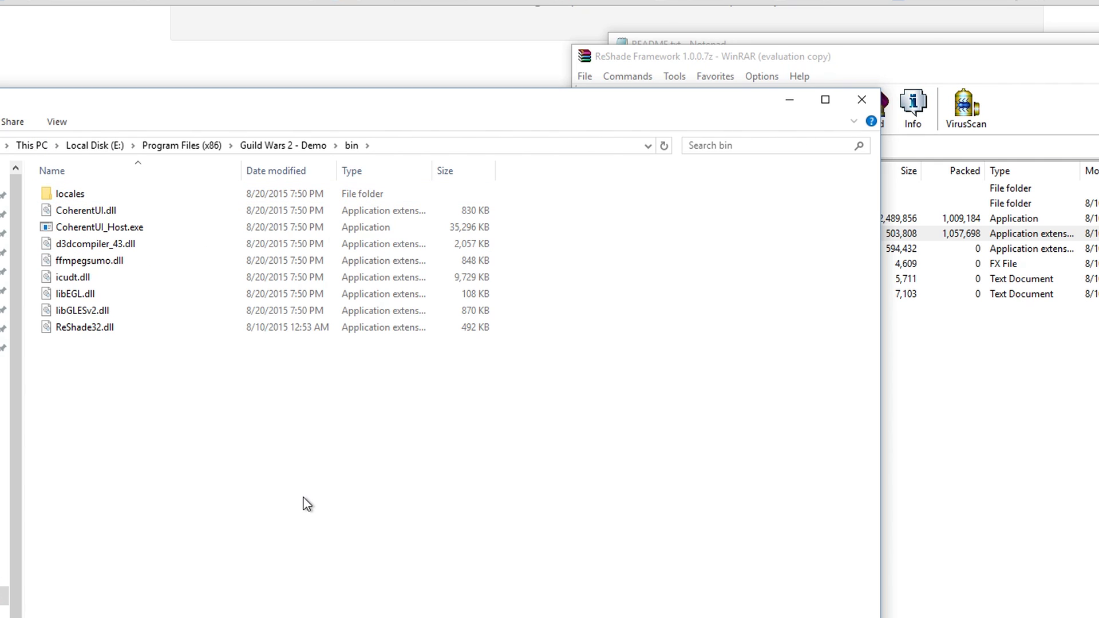
key(BackSpace)
double_click(106, 193)
click(124, 325)
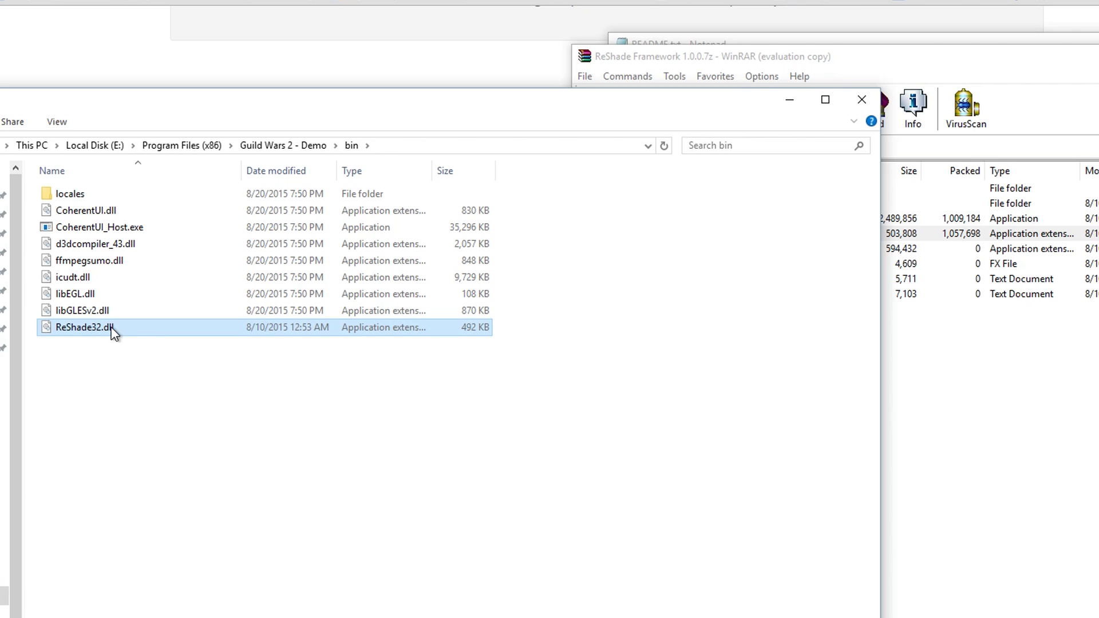
Step: Check the Direct3D9 DLL name in the README and rename ReShade32.dll in the bin folder to d3d9.dll
key(alt+Tab)
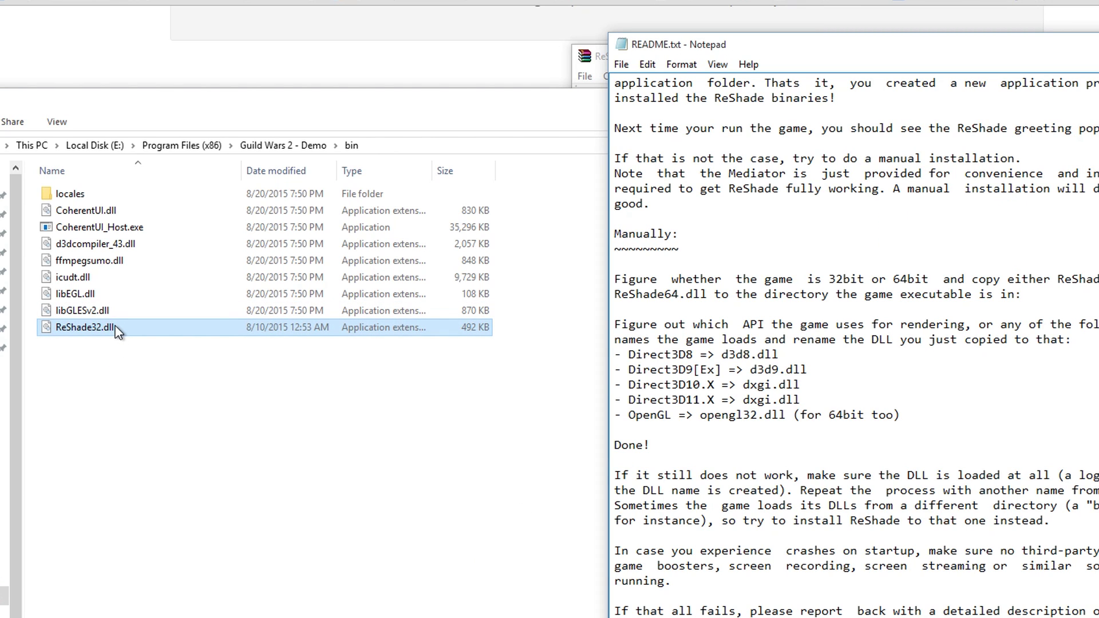
click(757, 369)
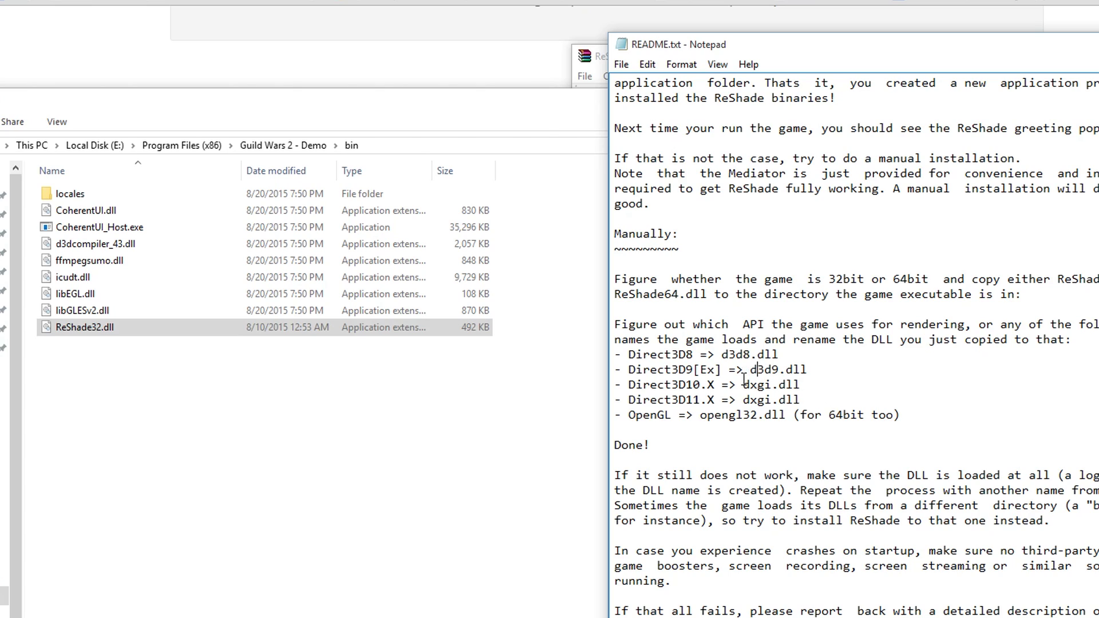
drag(822, 371, 750, 370)
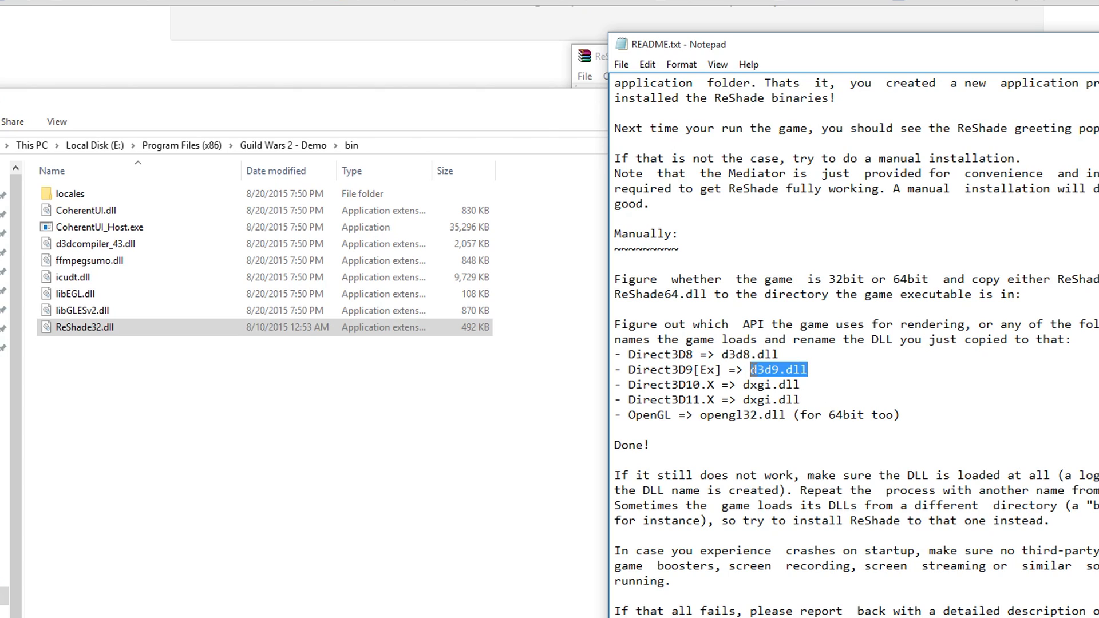
right_click(123, 334)
click(166, 600)
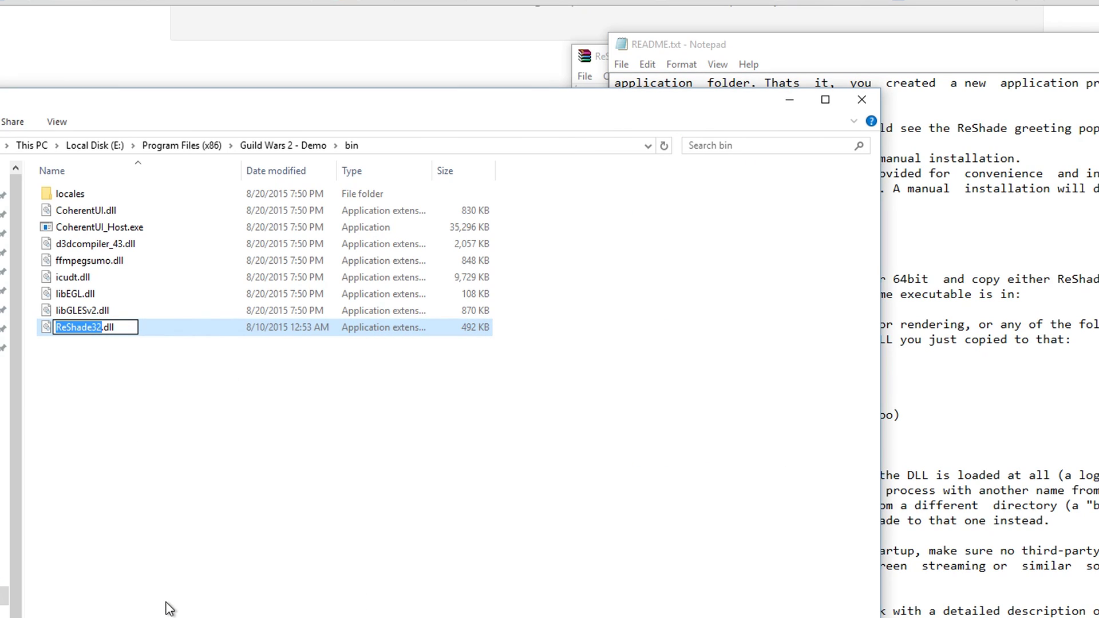
text(d3d9)
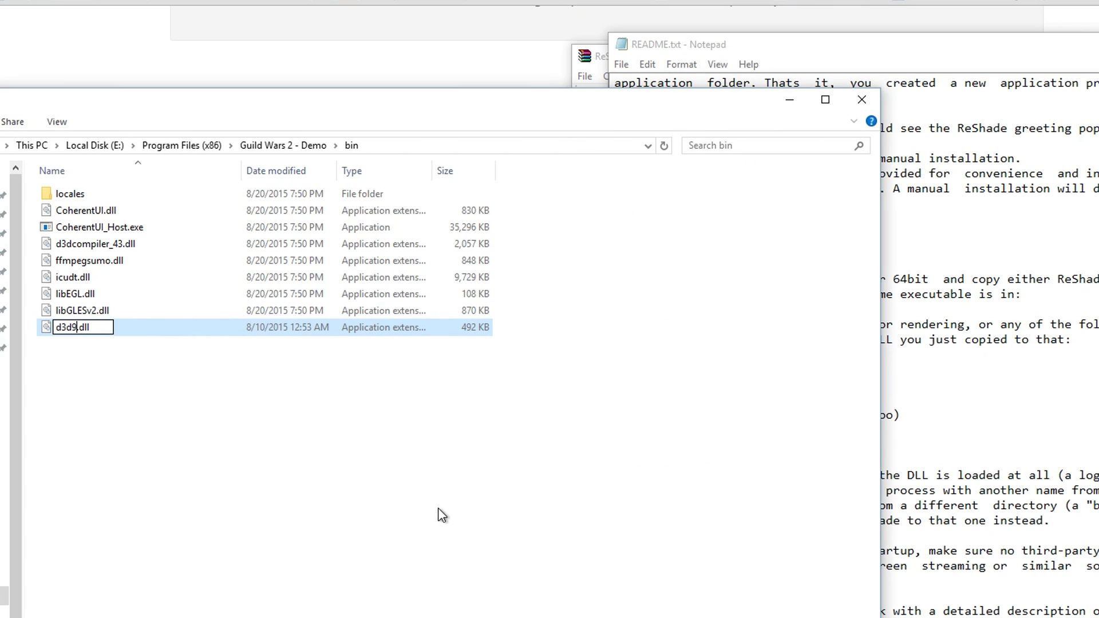
click(441, 493)
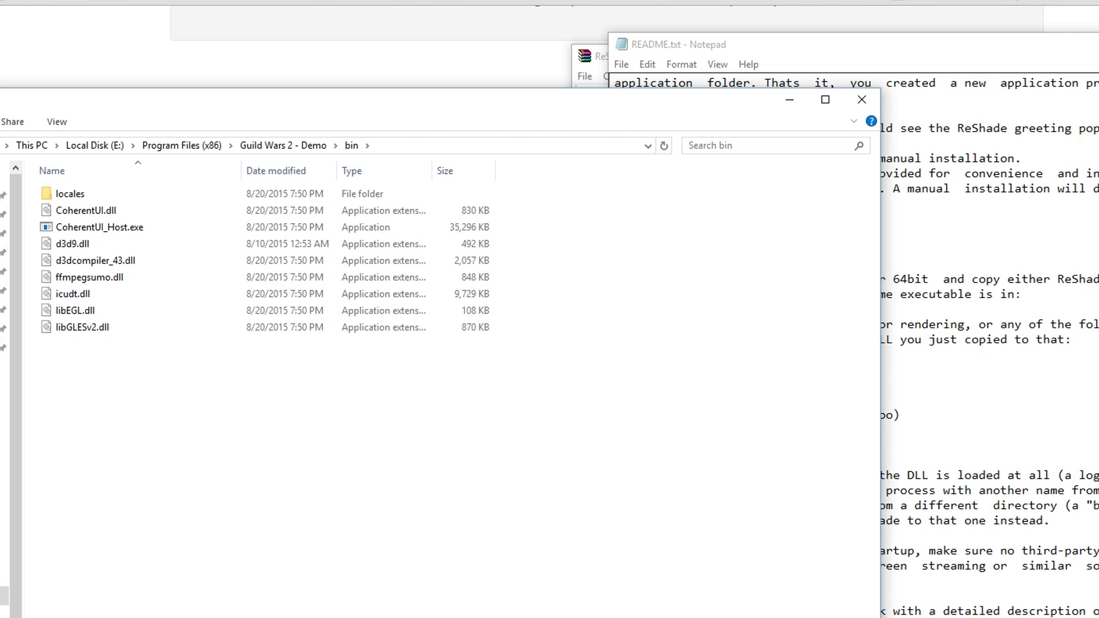
Step: Check the contents of the ReShade folder in the archive, and extract that folder and ReShade.fx into the game's bin folder
click(1080, 504)
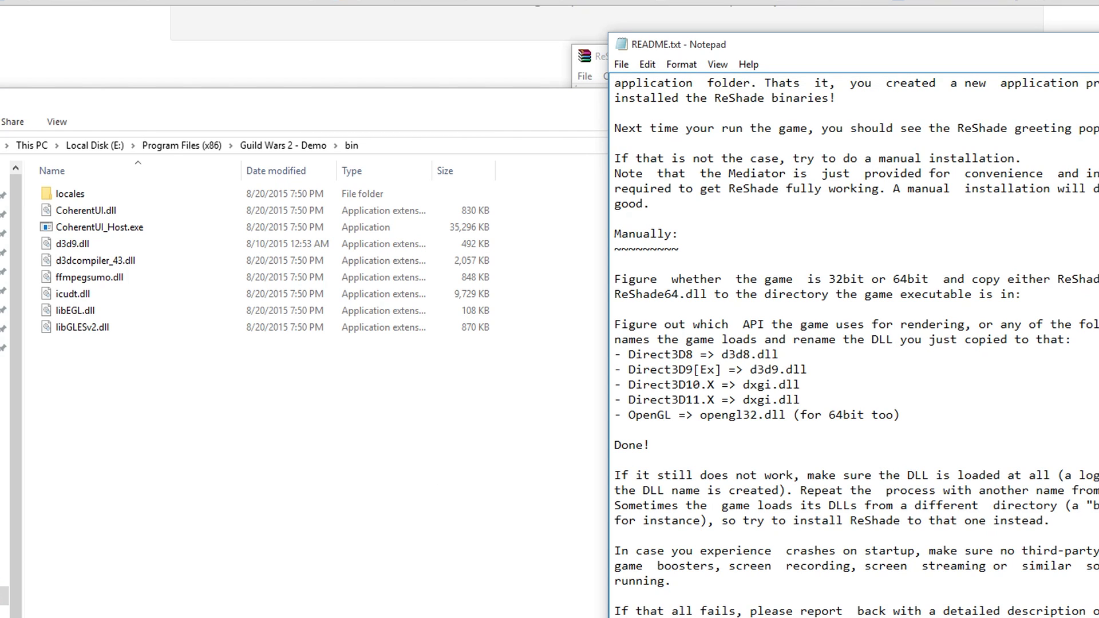
key(alt+Tab)
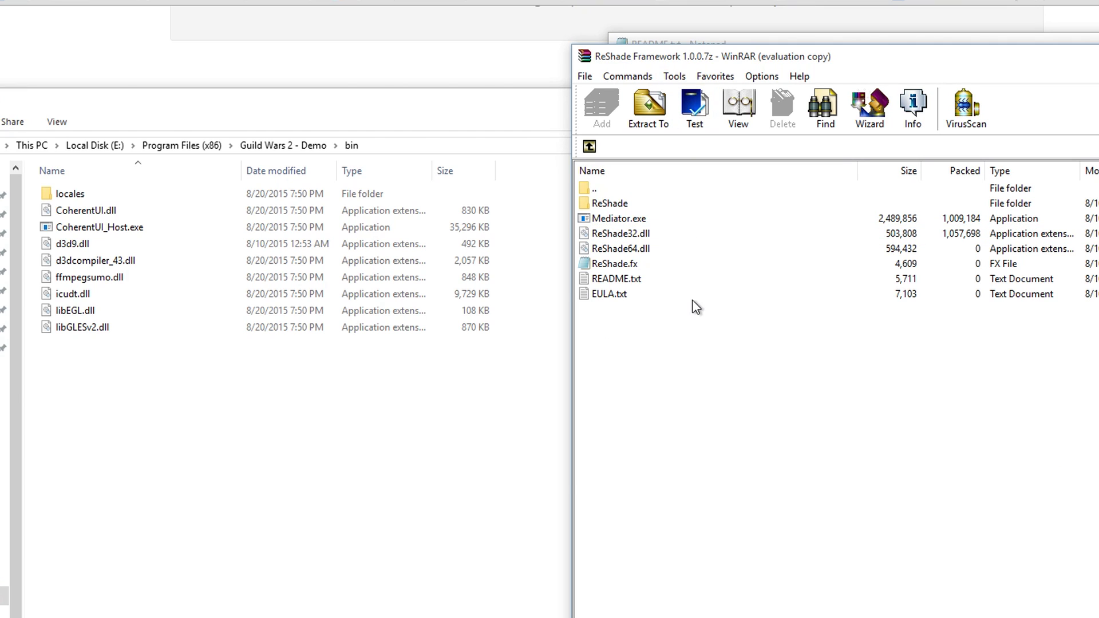
key(alt+Tab)
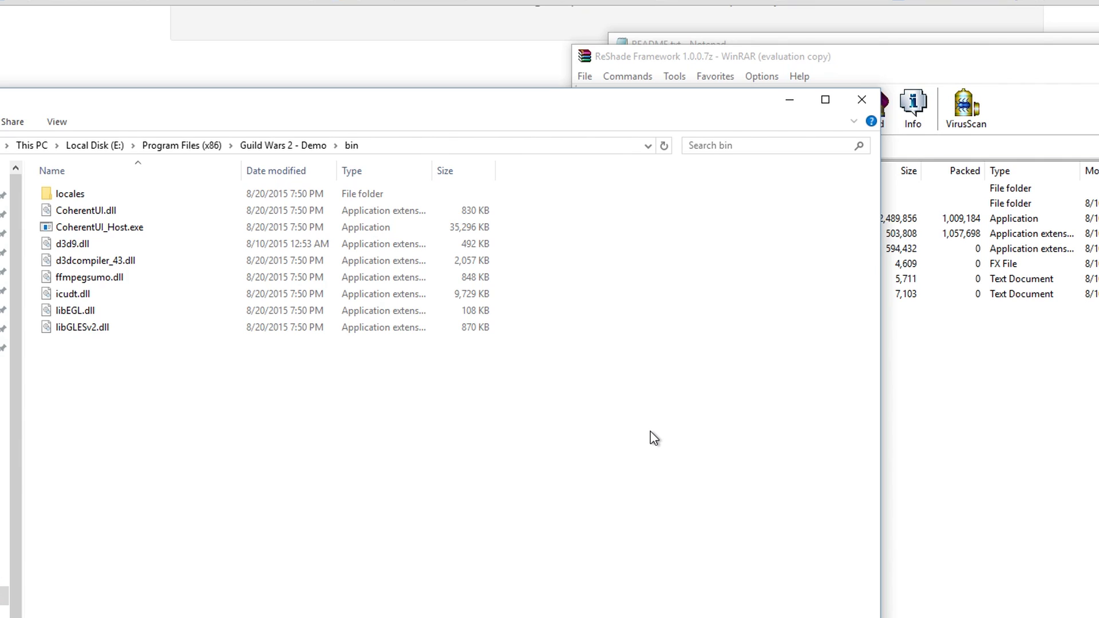
click(1060, 432)
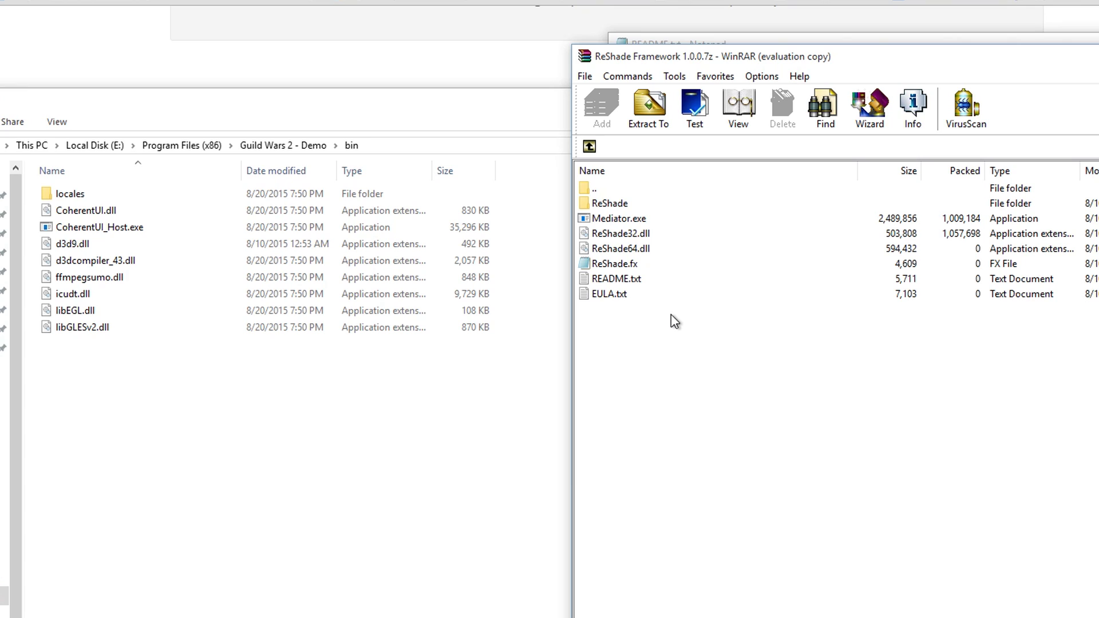
double_click(624, 203)
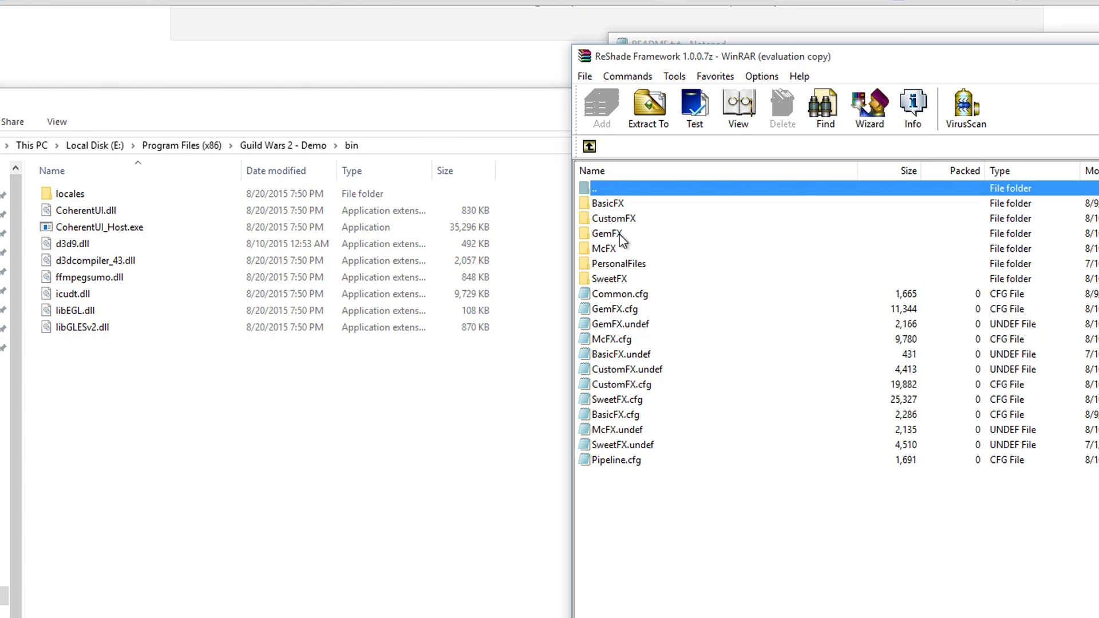
click(588, 152)
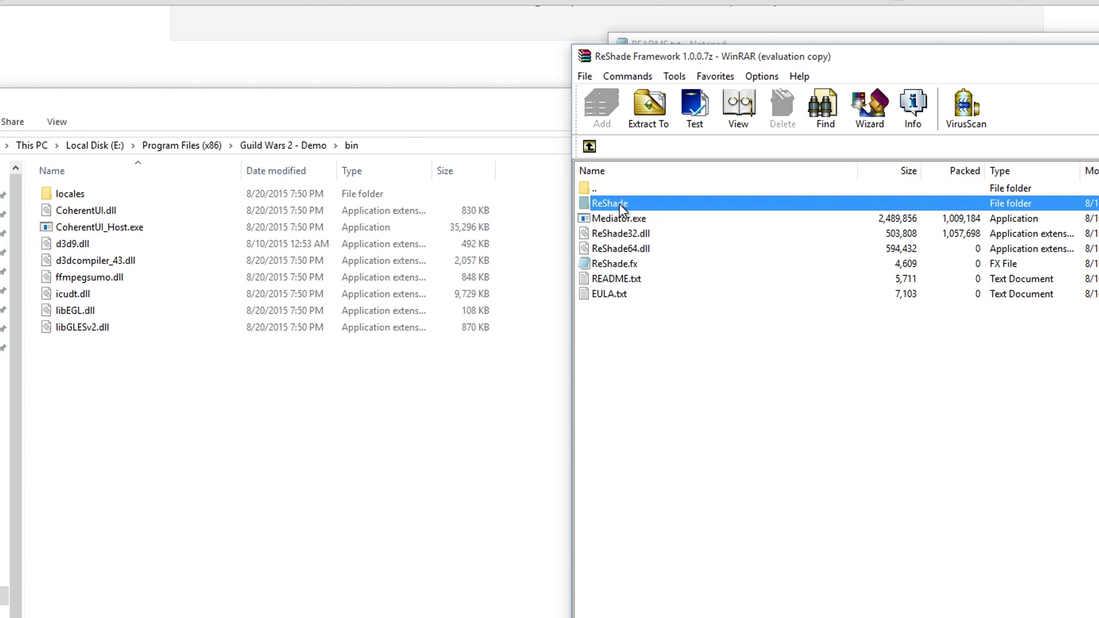
click(621, 265)
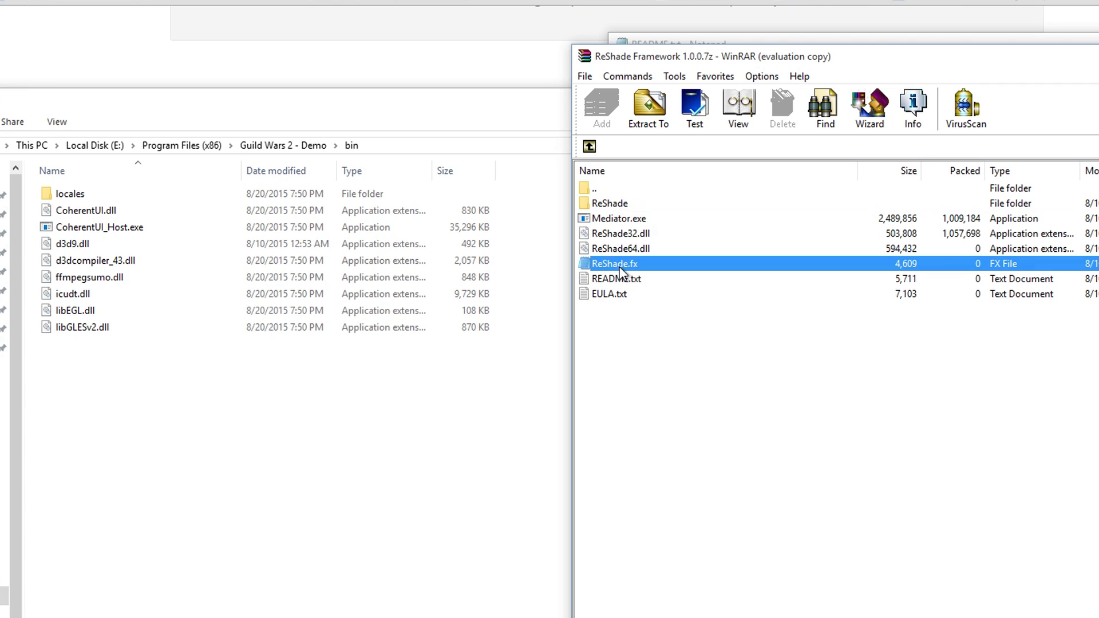
ctrl+click(627, 206)
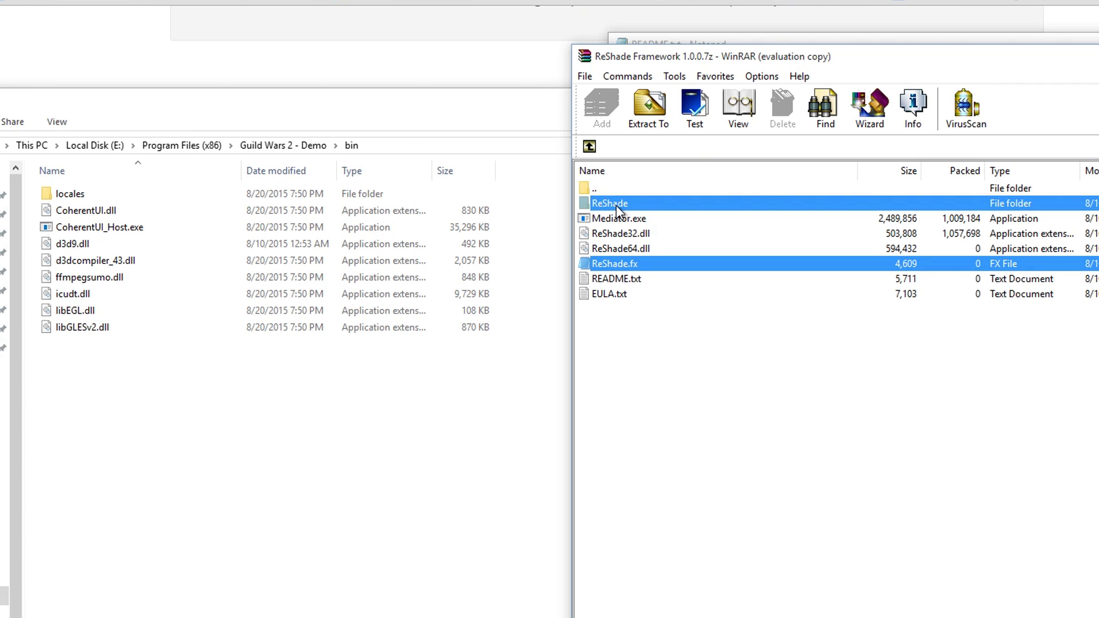
drag(615, 204, 258, 478)
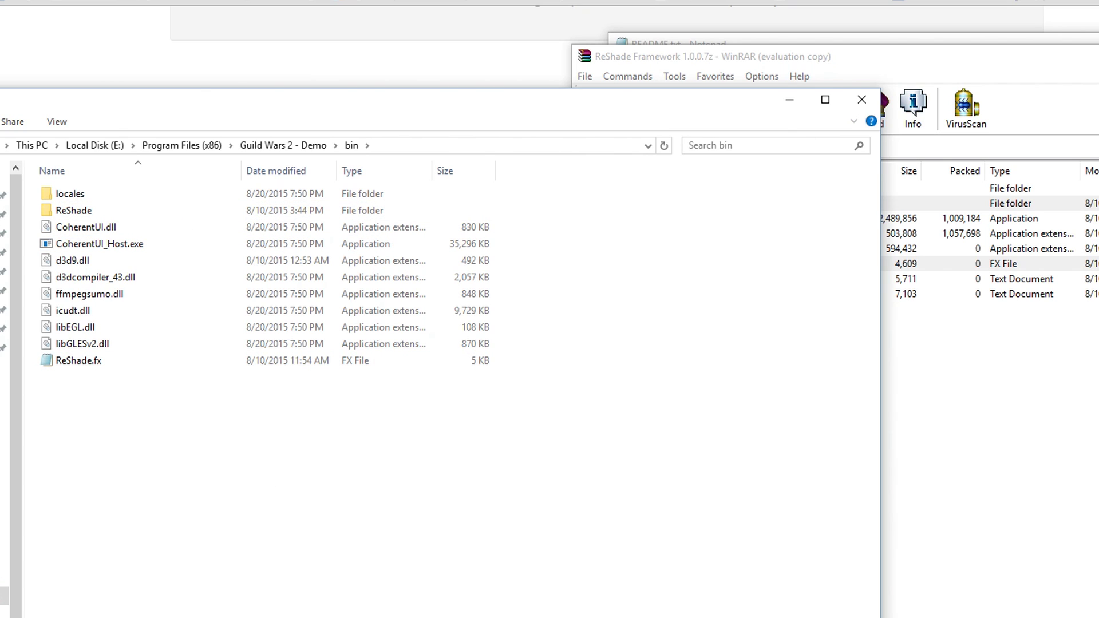
Step: Launch Gw2.exe from the Guild Wars 2 - Demo folder and reopen the bin folder
key(BackSpace)
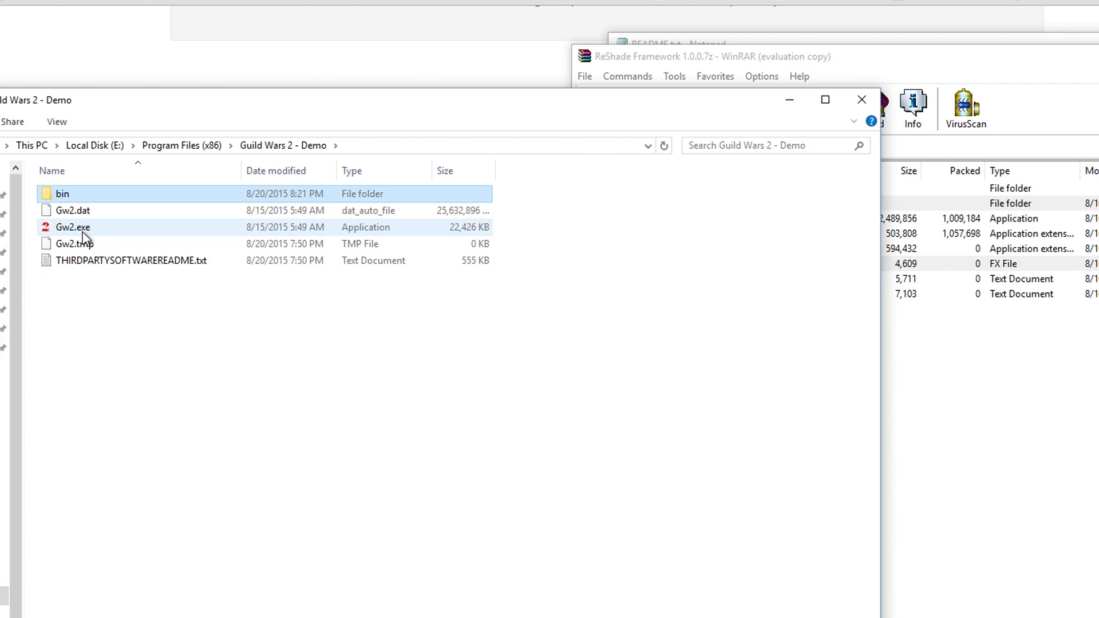
double_click(82, 233)
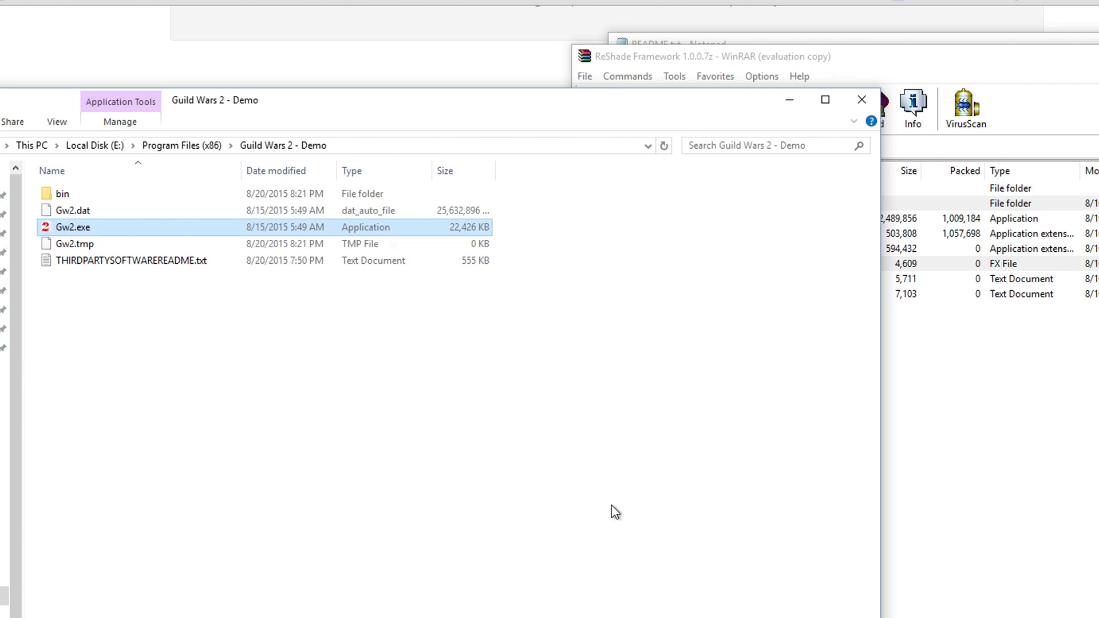
double_click(99, 197)
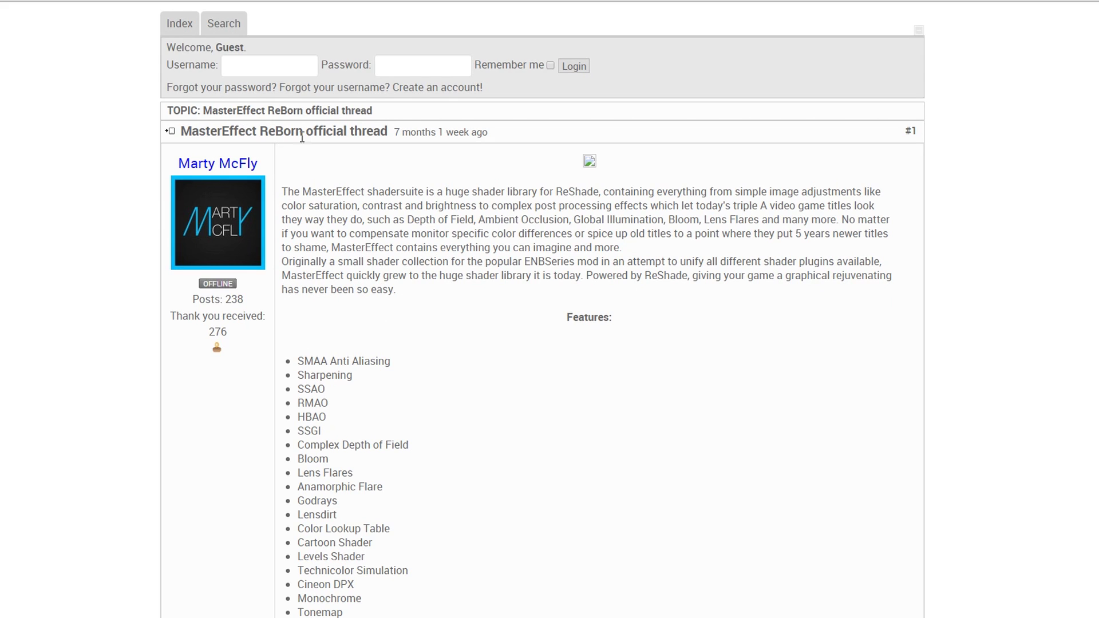
Step: Read the MasterEffect ReBorn thread from the introduction through the features list to the download section
scroll(527, 296, down, 1)
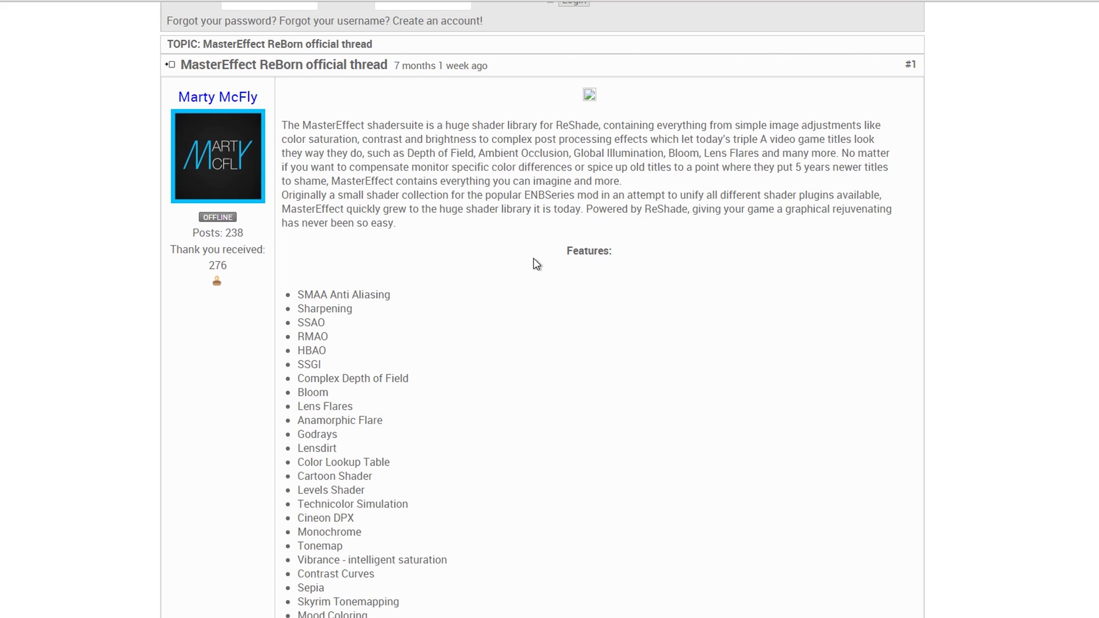
scroll(531, 405, down, 1)
scroll(523, 320, down, 1)
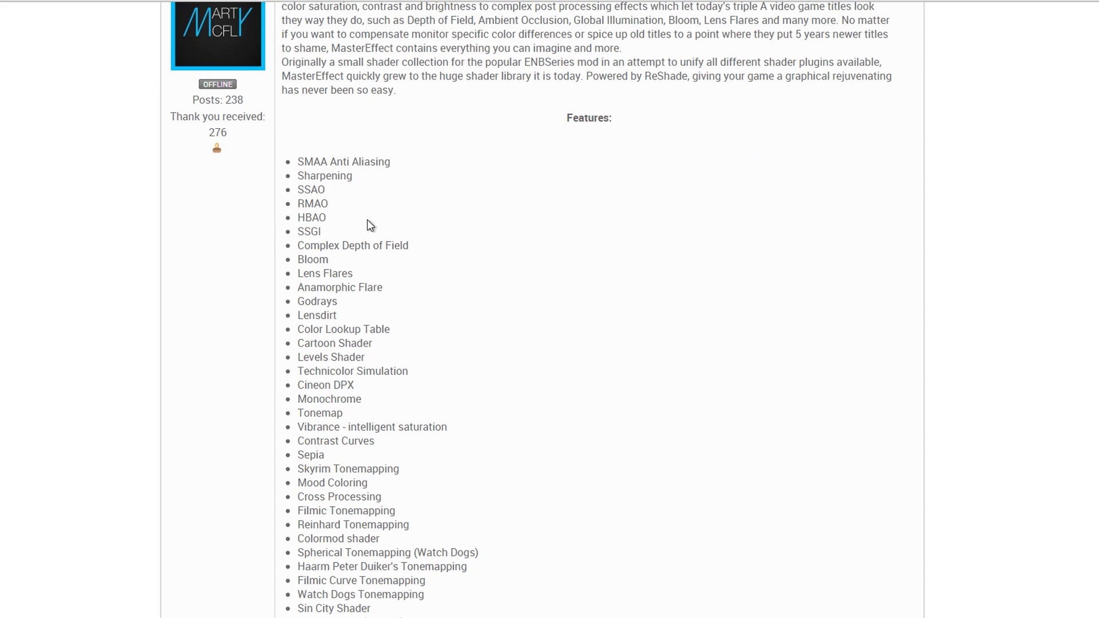
drag(363, 156, 276, 166)
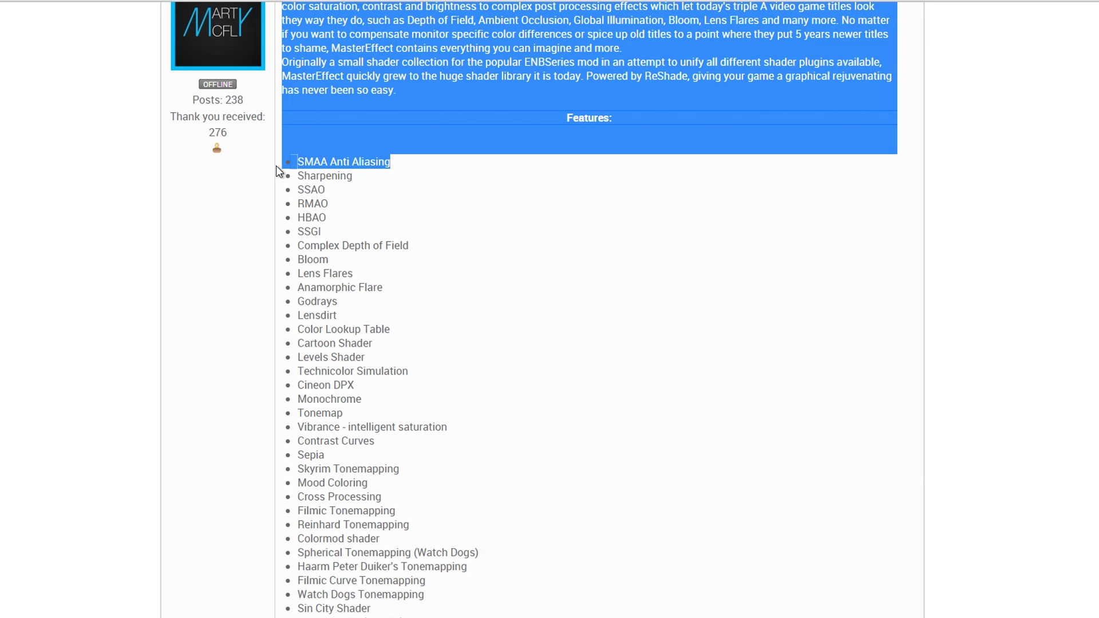
click(464, 224)
scroll(478, 254, down, 1)
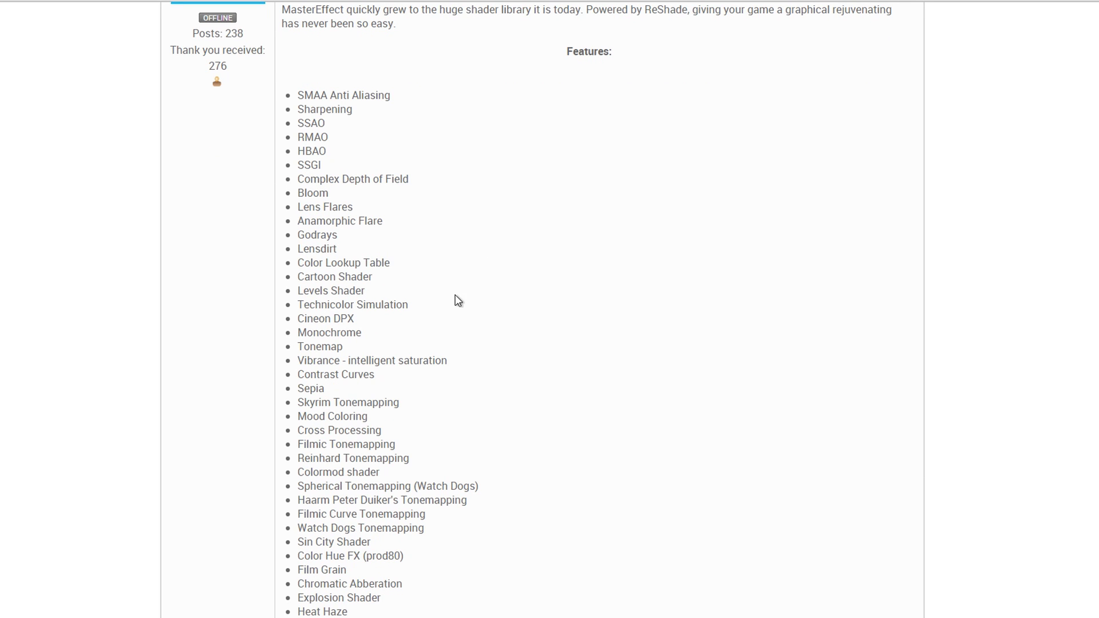
drag(456, 296, 364, 235)
scroll(533, 348, down, 2)
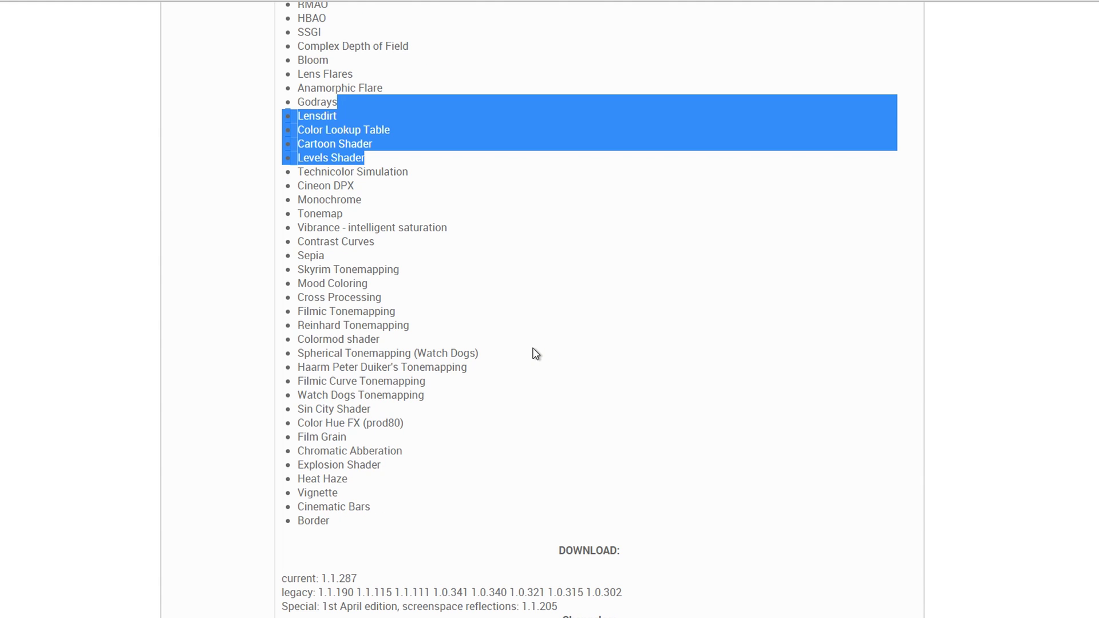
scroll(536, 353, up, 1)
scroll(618, 422, down, 2)
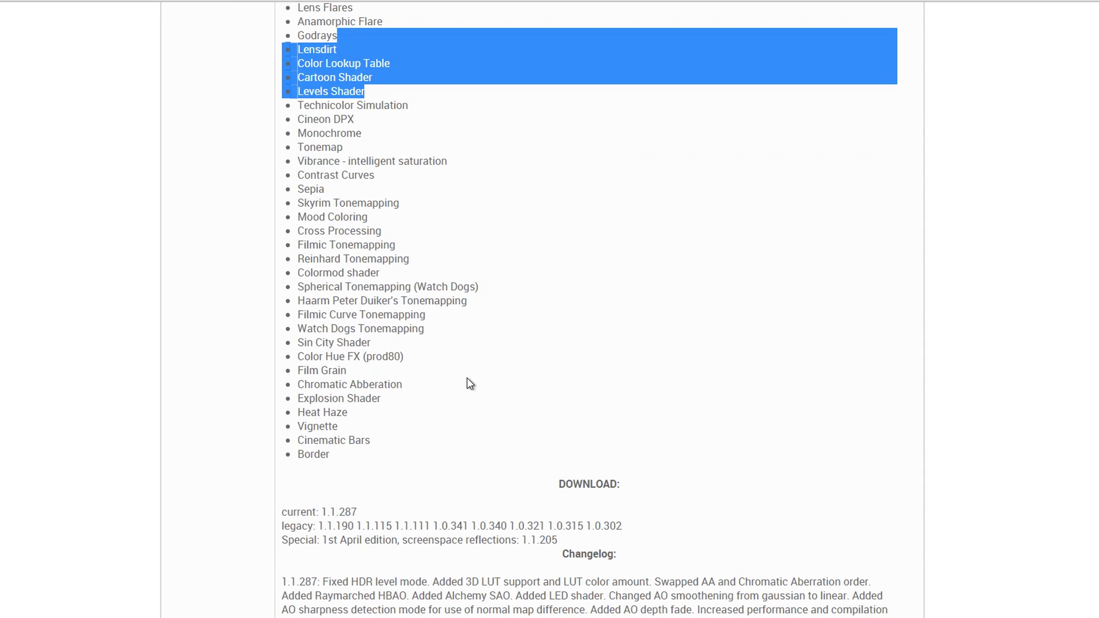
click(506, 403)
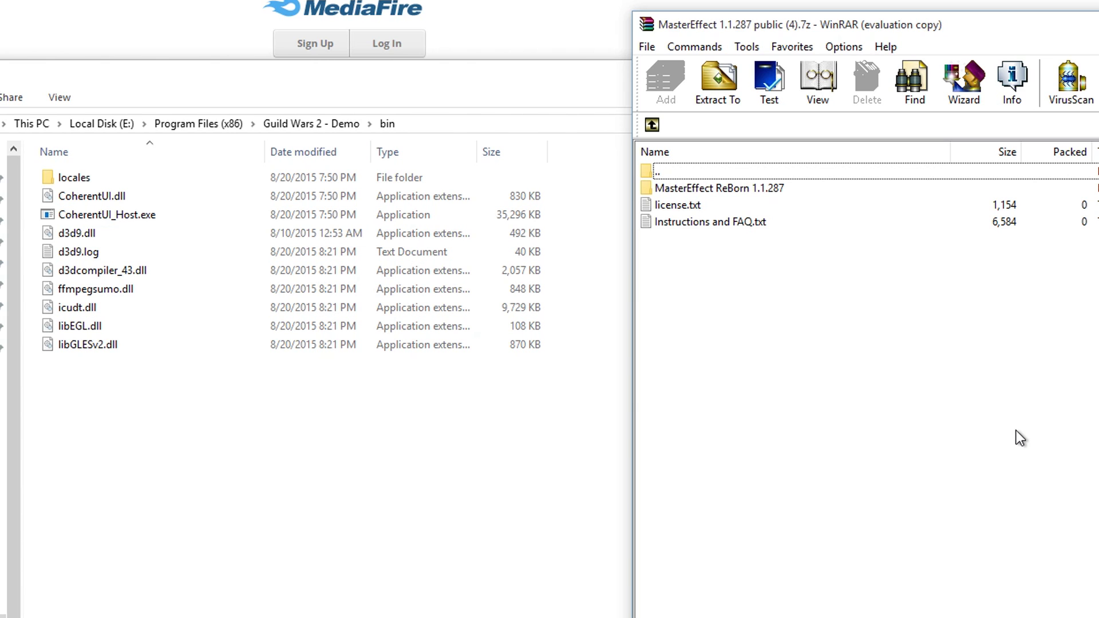
Step: Extract the contents of the MasterEffect ReBorn 1.1.287 folder from the archive into the game's bin folder
double_click(711, 186)
drag(746, 293, 216, 433)
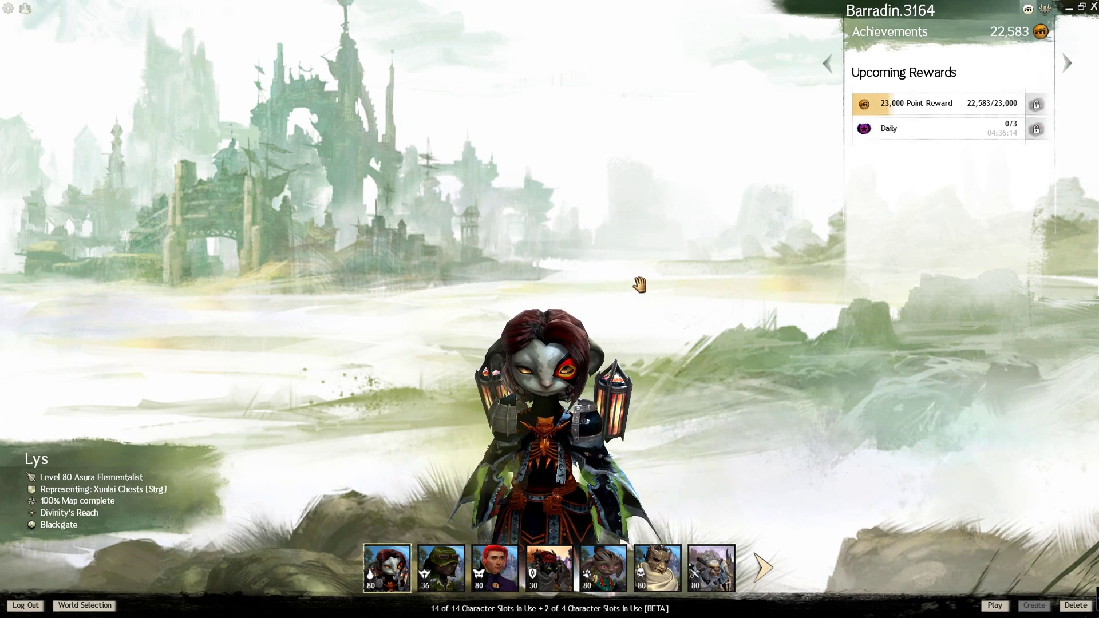
Step: Enter the Guild Wars 2 world with the first character and turn the camera to look around
double_click(369, 561)
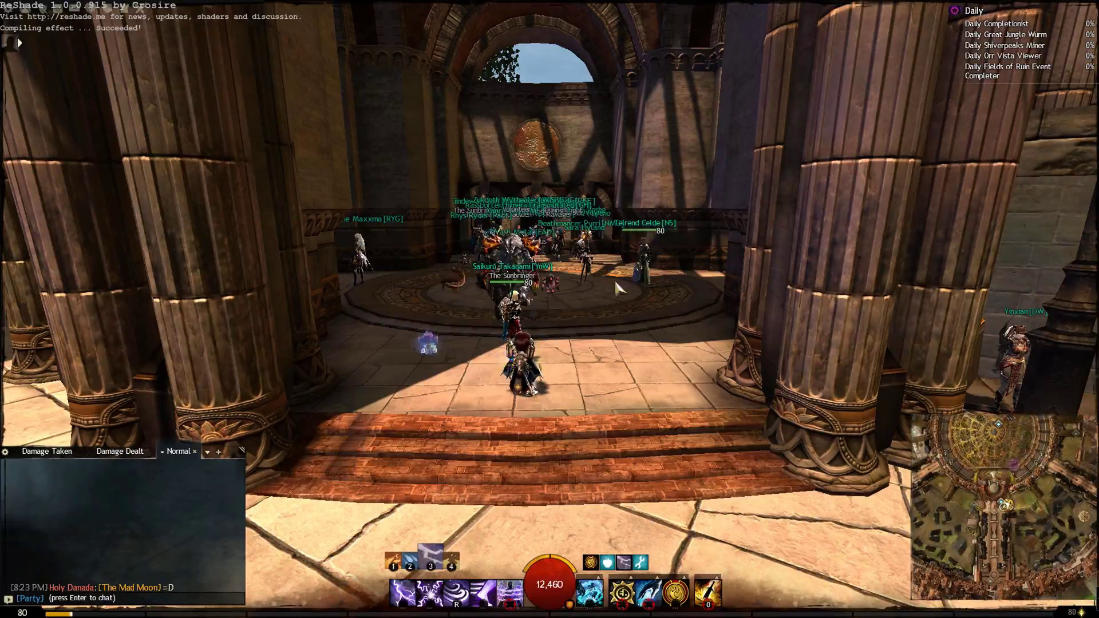
drag(613, 280, 522, 293)
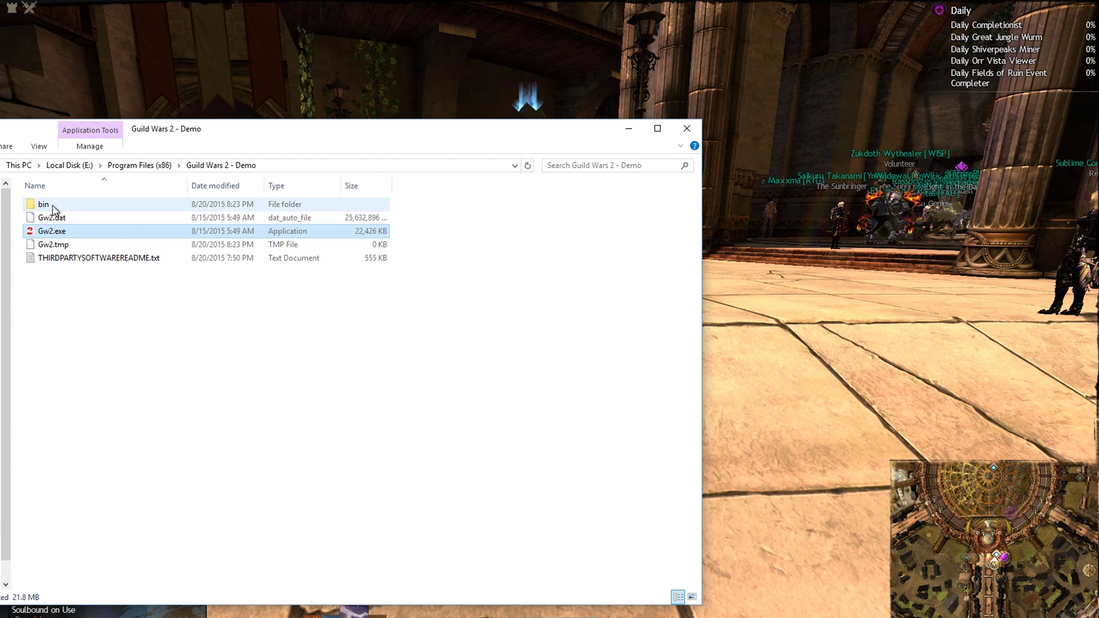
Step: Open MasterEffect.h from the bin folder in Notepad, place its window beside the game view, and close the folder window
double_click(53, 205)
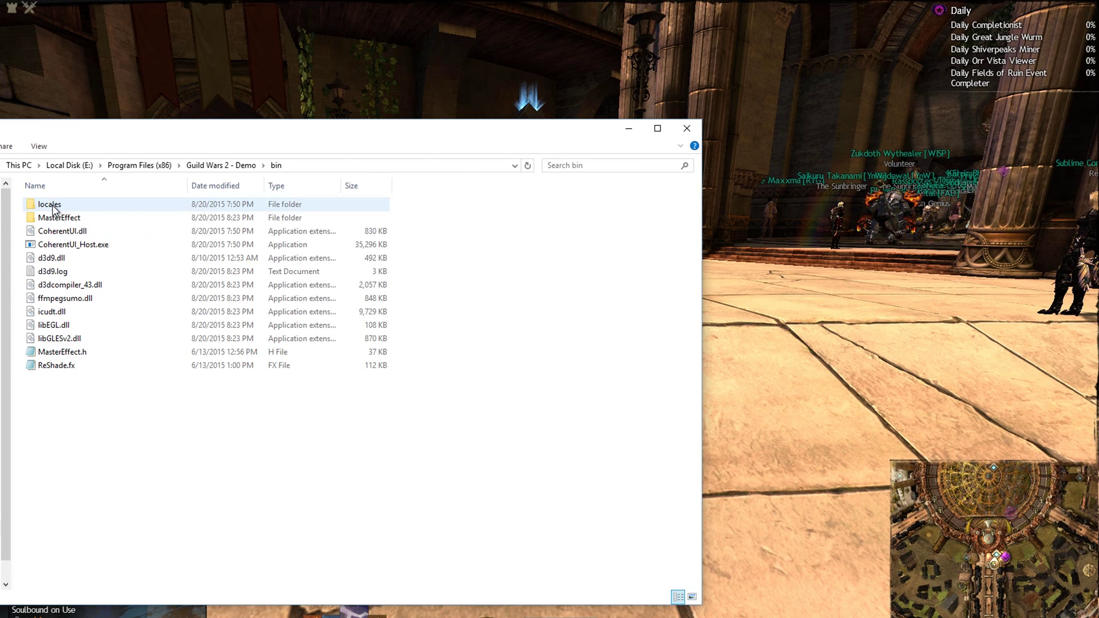
double_click(84, 353)
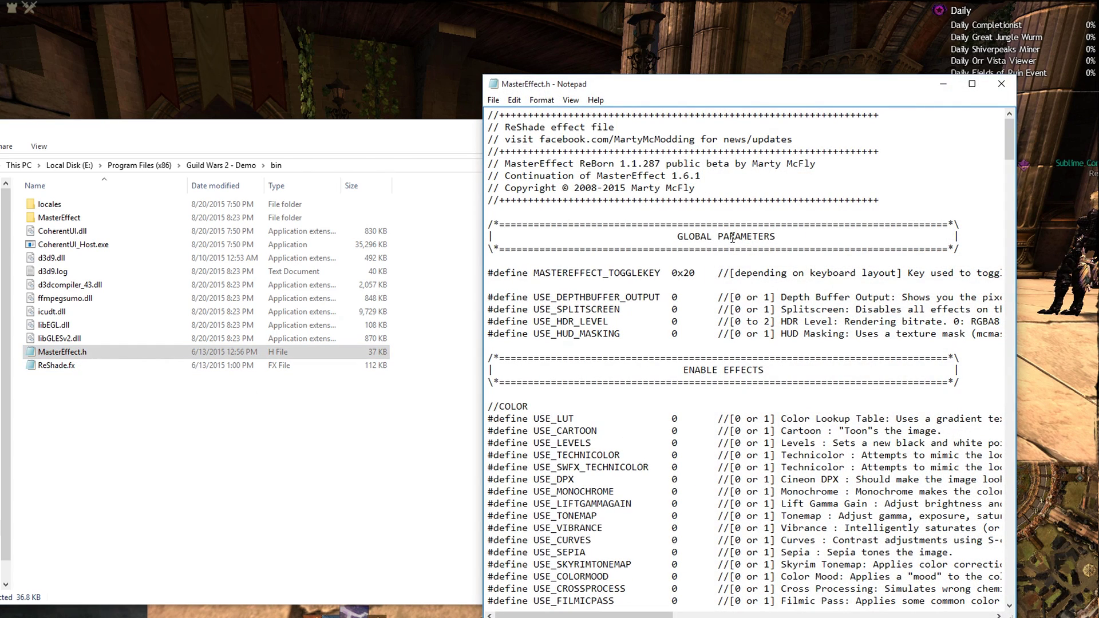
drag(739, 95, 798, 91)
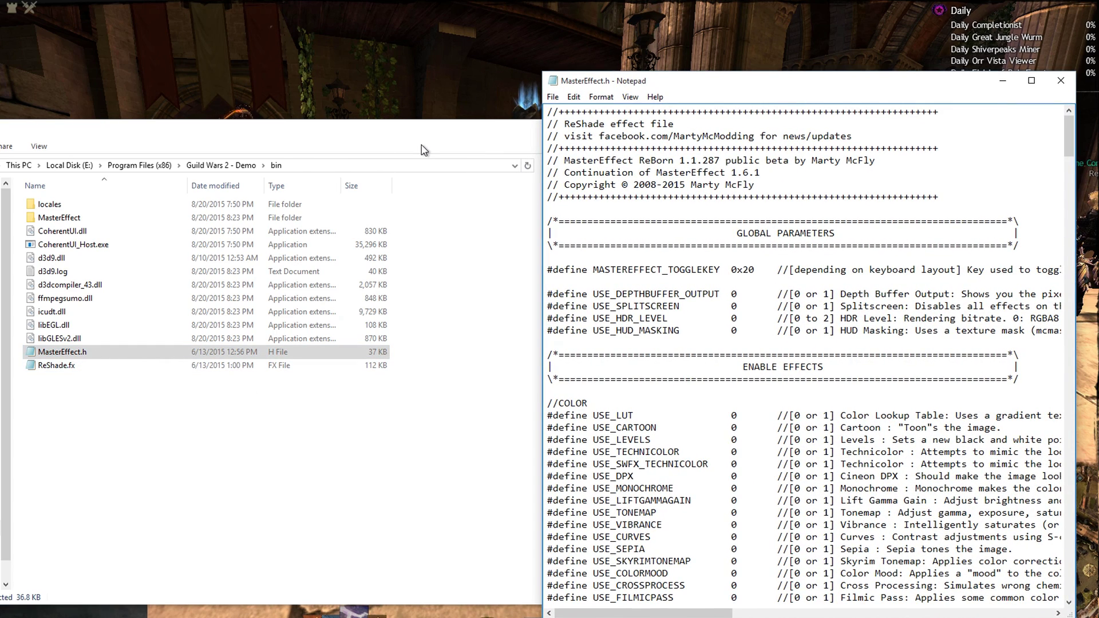
click(507, 145)
click(686, 129)
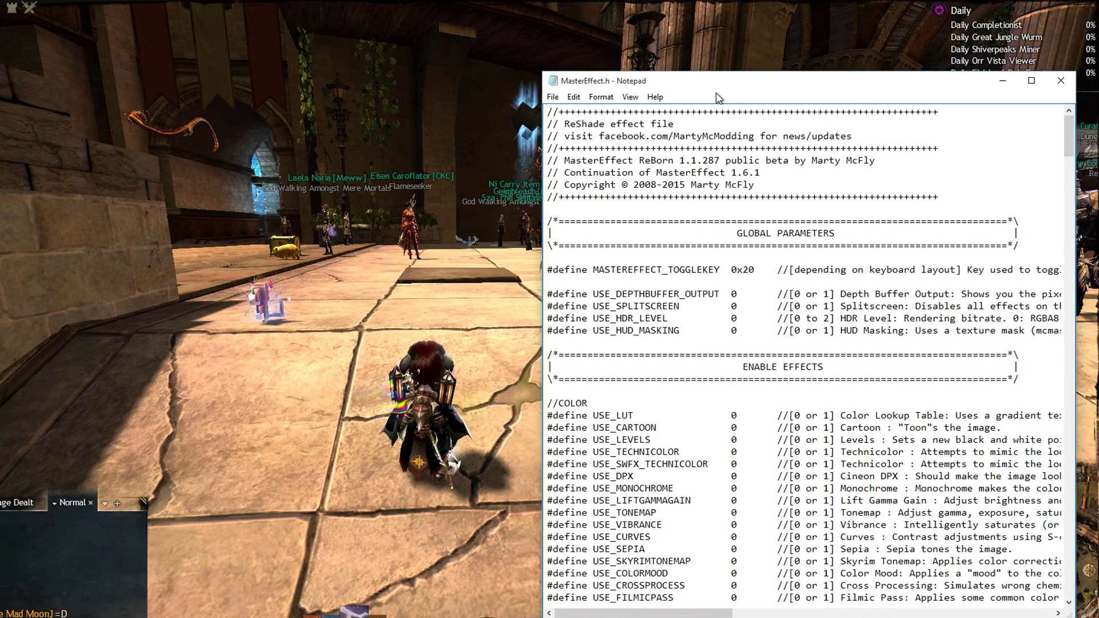
Step: Set USE_VIBRANCE to 1 in MasterEffect.h and inspect the effect in the game while moving the character around the city
scroll(802, 379, down, 1)
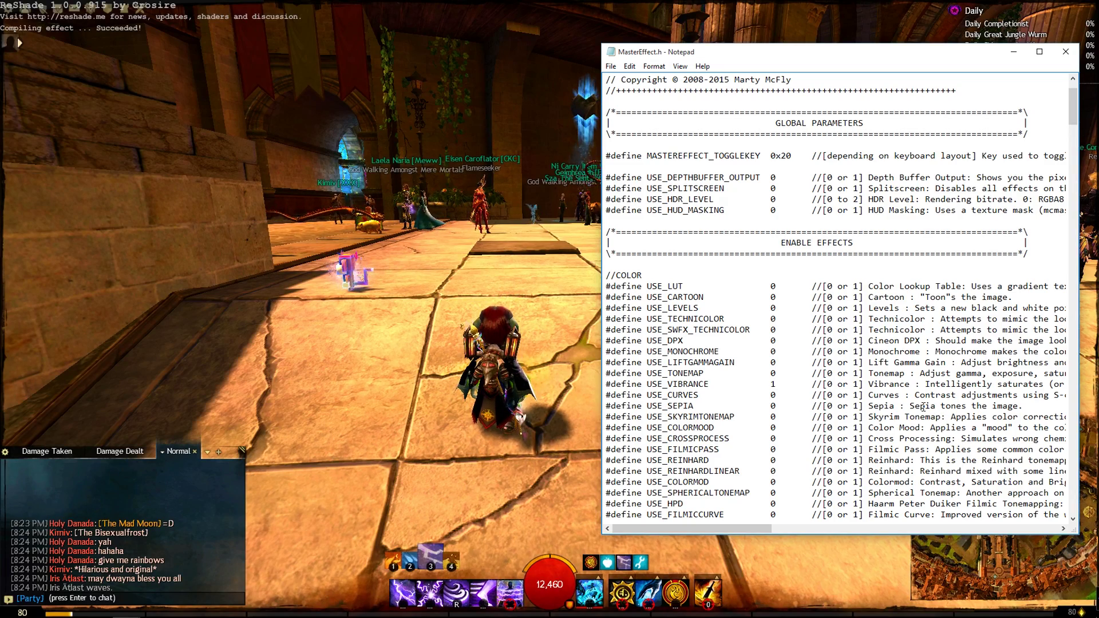
key(alt+Tab)
drag(922, 407, 7, 394)
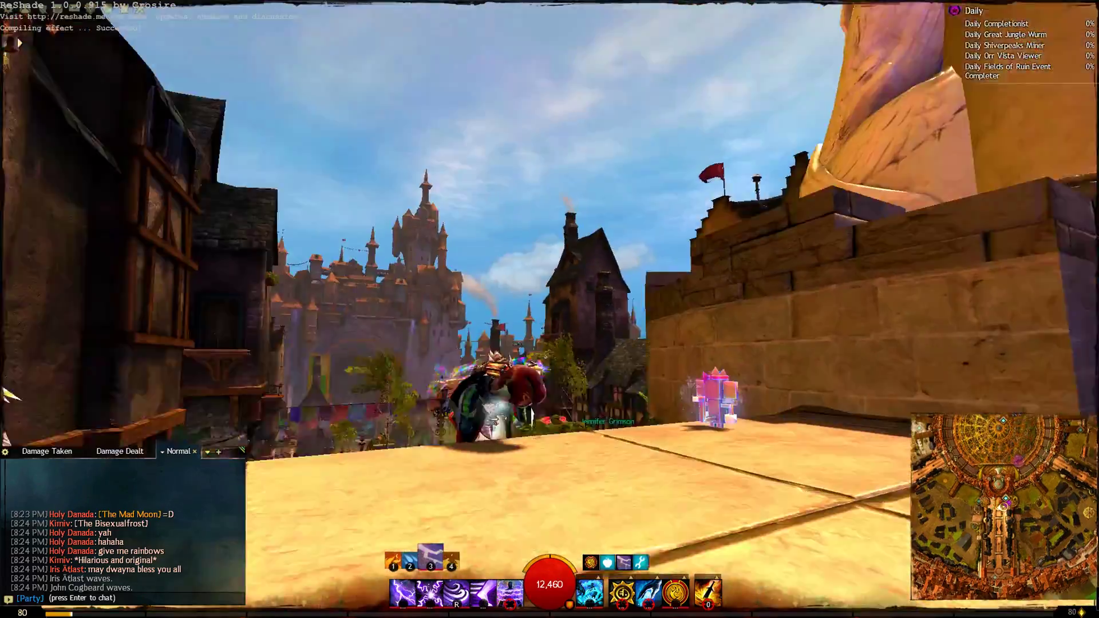
key(w)
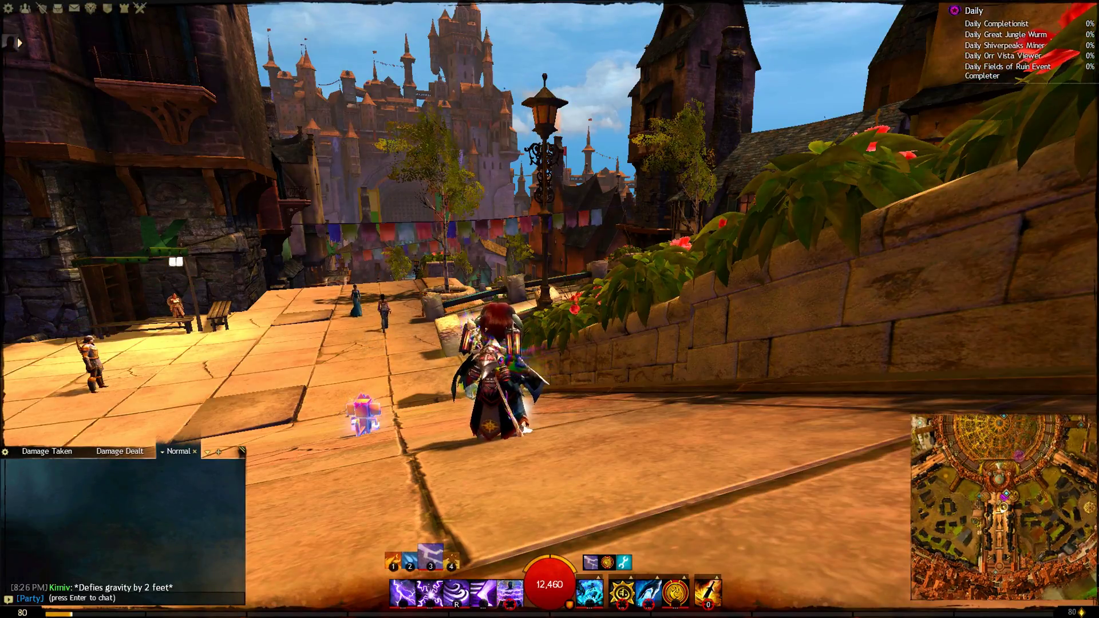
Step: Switch to MasterEffect.h in Notepad, set the Vibrance parameter in the color effect section to 1.5, and save the file
key(alt+Tab)
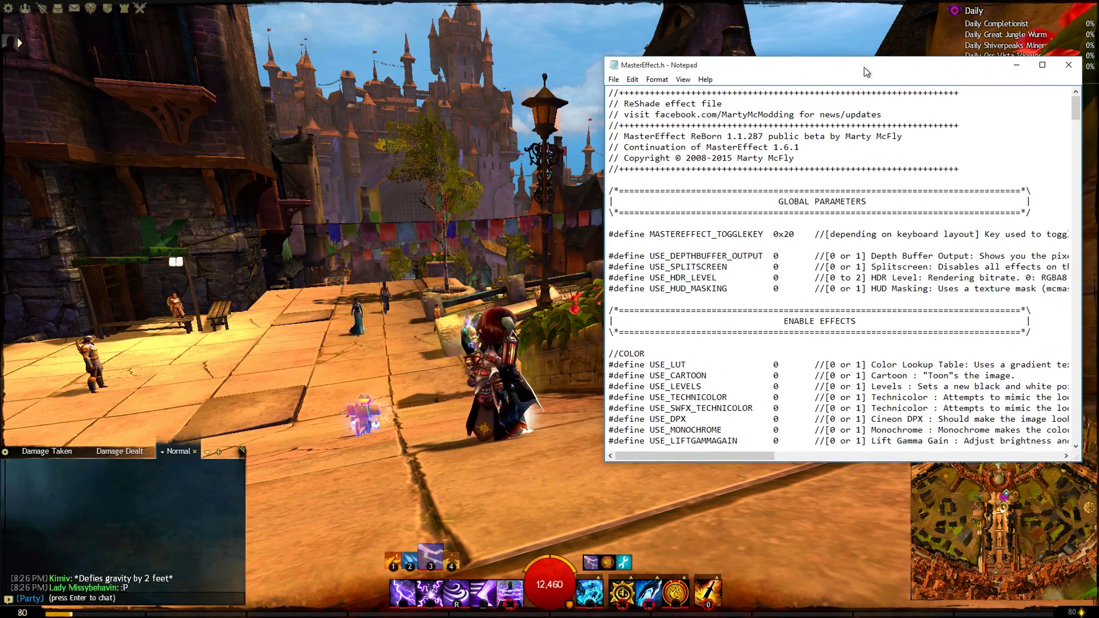
scroll(811, 255, down, 5)
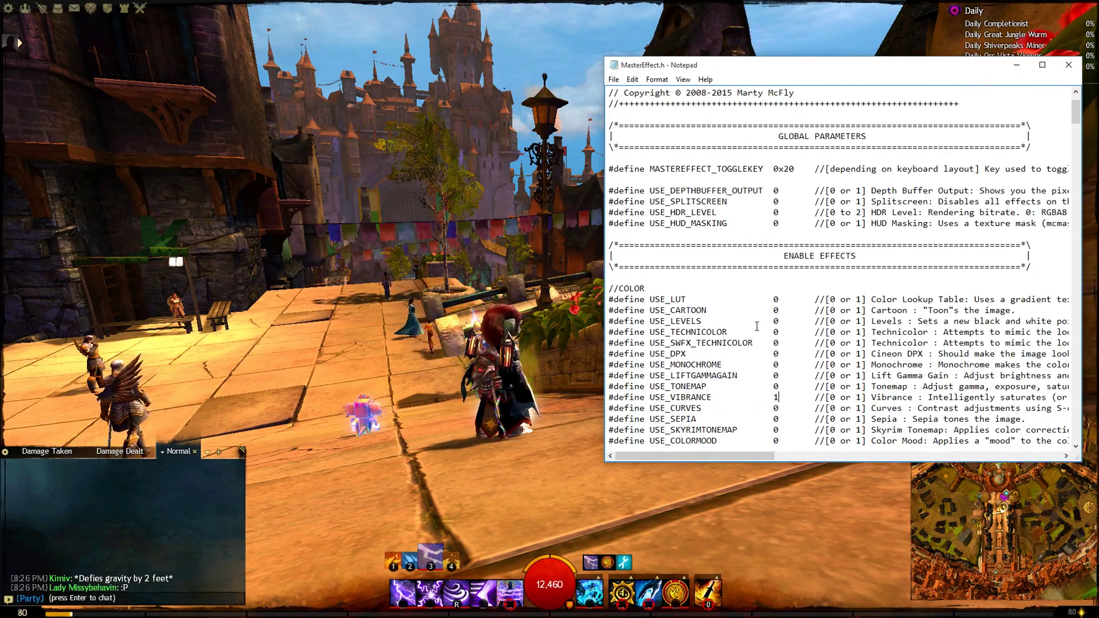
scroll(772, 300, down, 9)
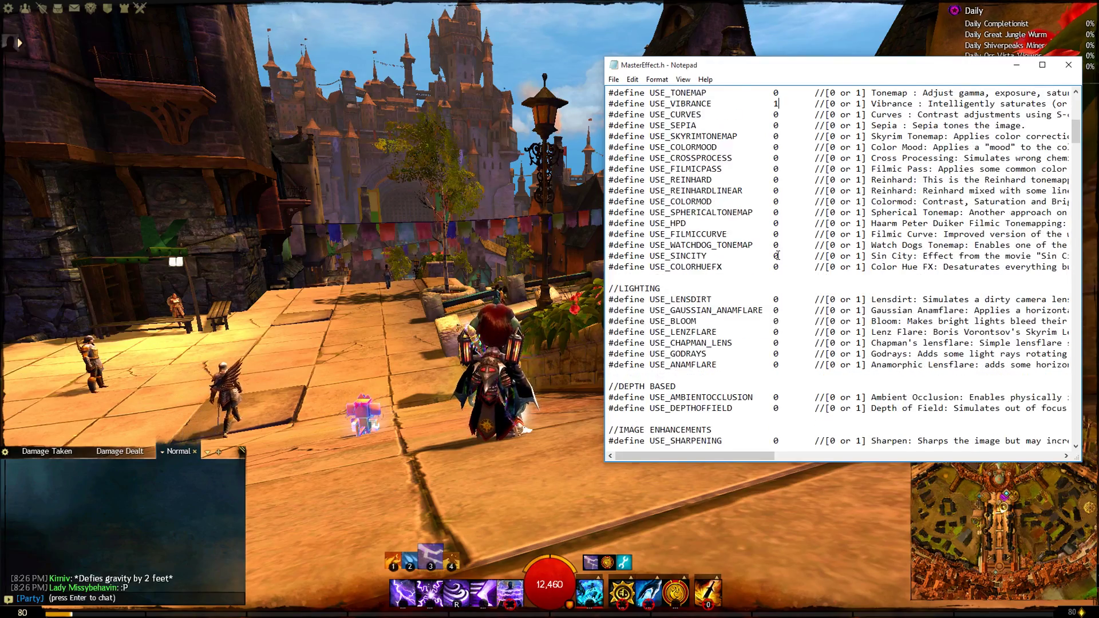
scroll(778, 257, down, 11)
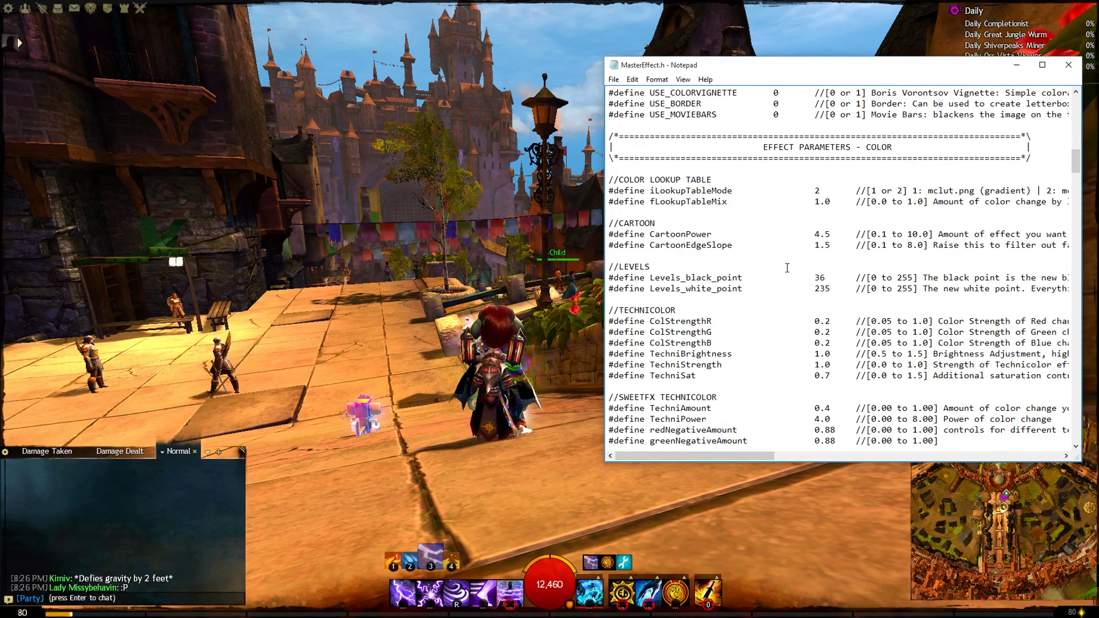
scroll(755, 268, down, 3)
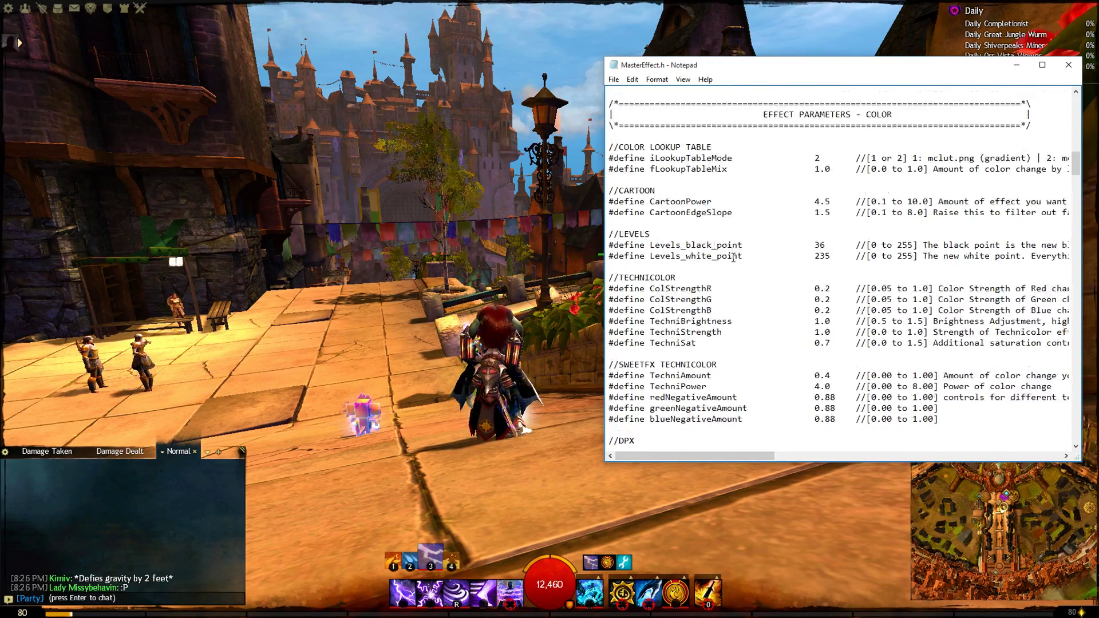
scroll(728, 273, down, 8)
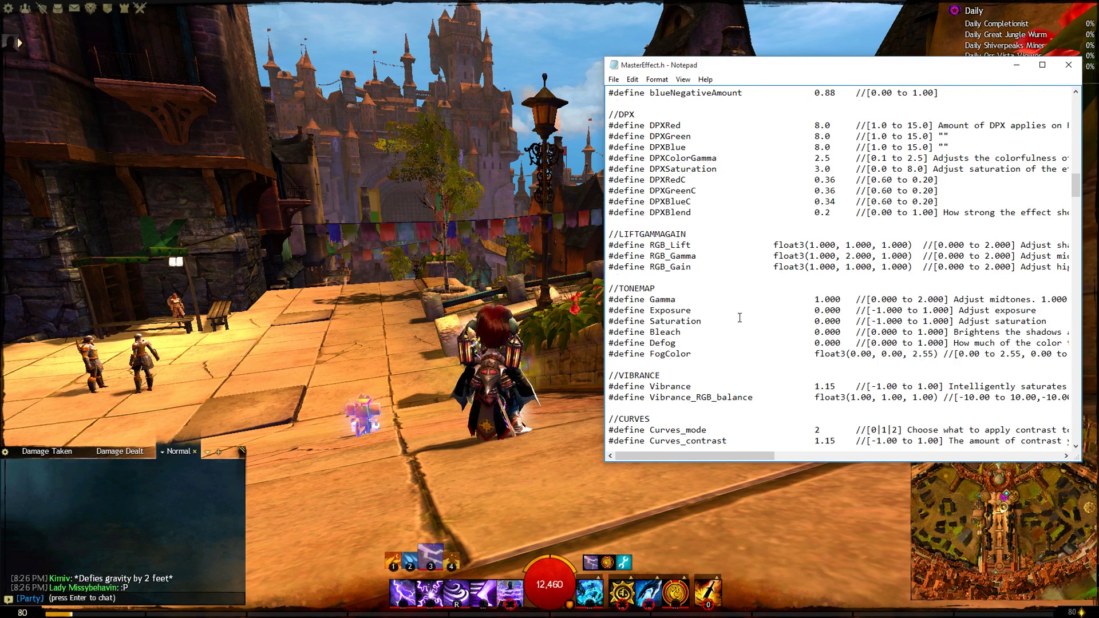
scroll(739, 317, down, 2)
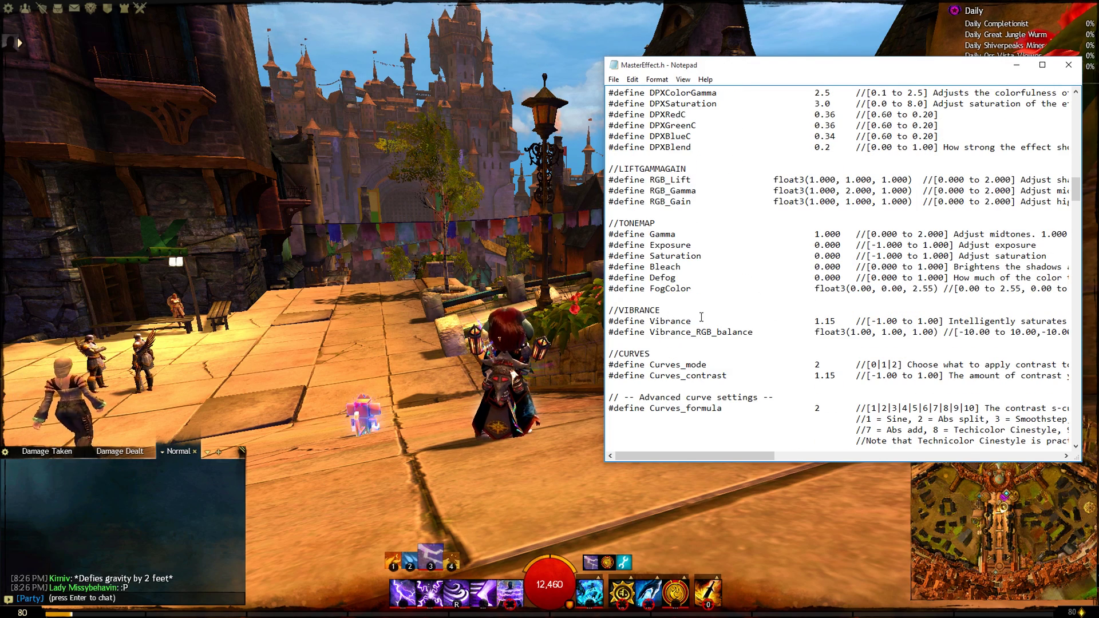
drag(858, 65, 774, 60)
click(749, 318)
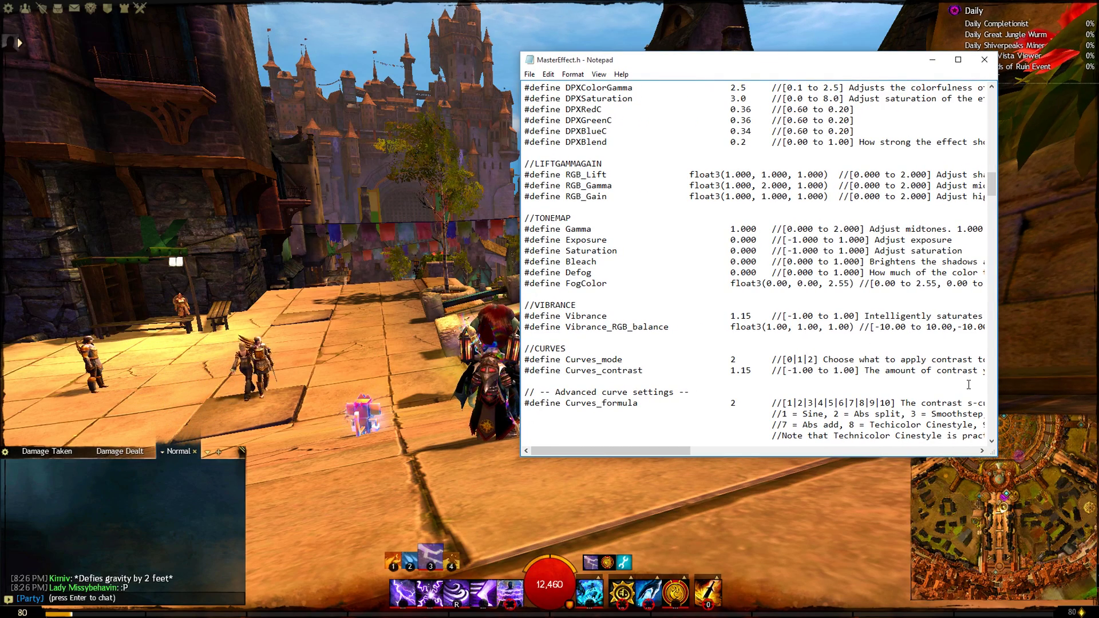
key(BackSpace)
key(BackSpace)
text(5)
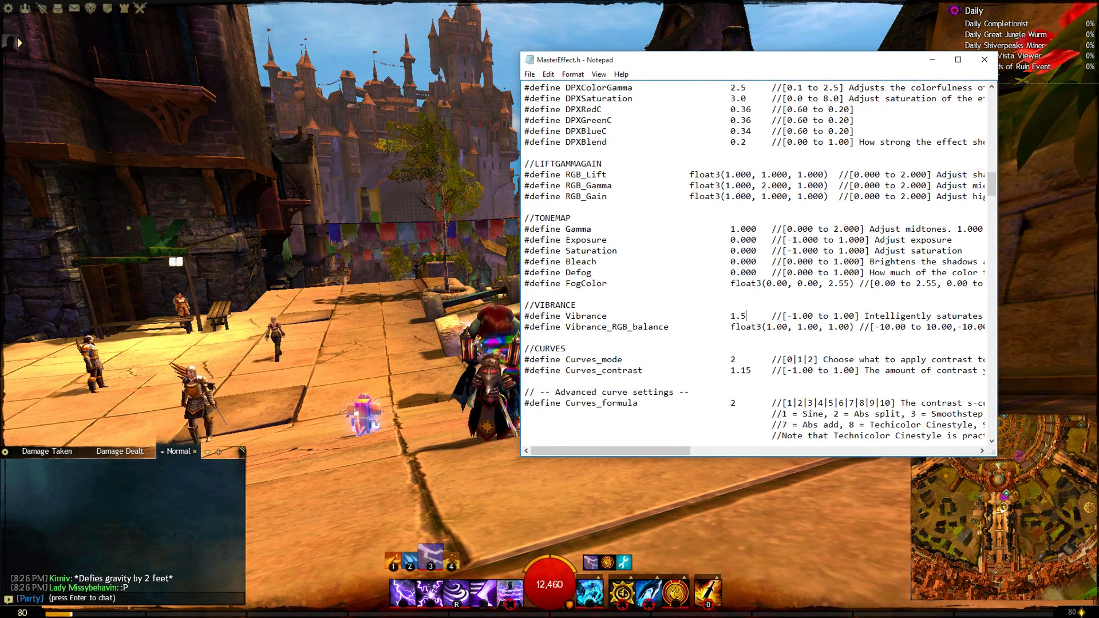
key(ctrl+s)
Step: Try Vibrance values of 0.2 and -1.0, saving MasterEffect.h each time to compare the effect in the game
key(BackSpace)
text(0)
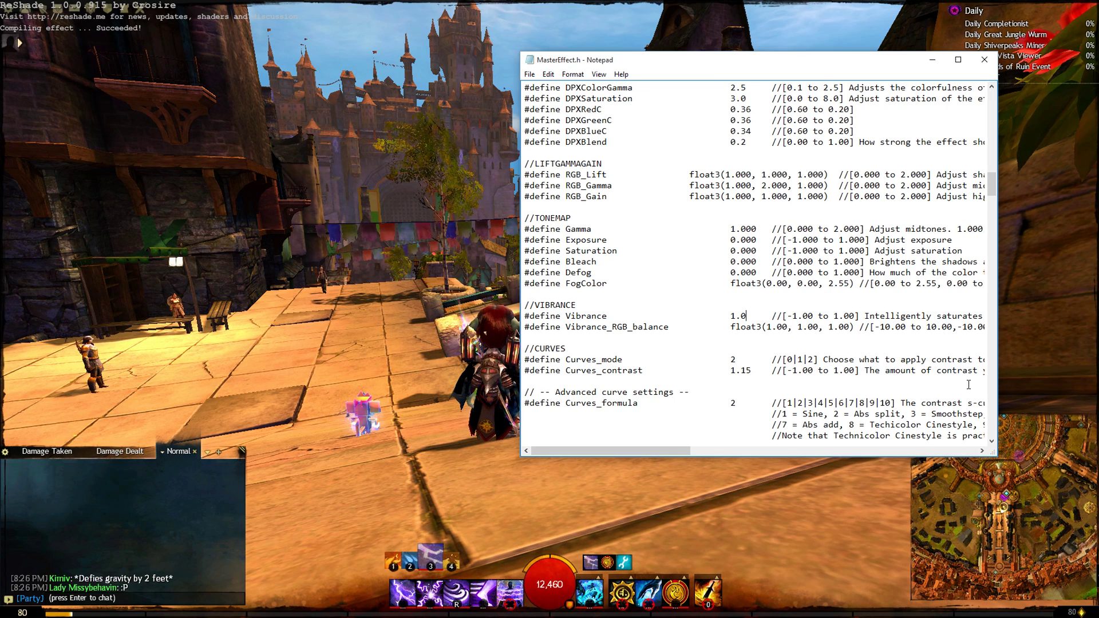
key(BackSpace)
key(BackSpace)
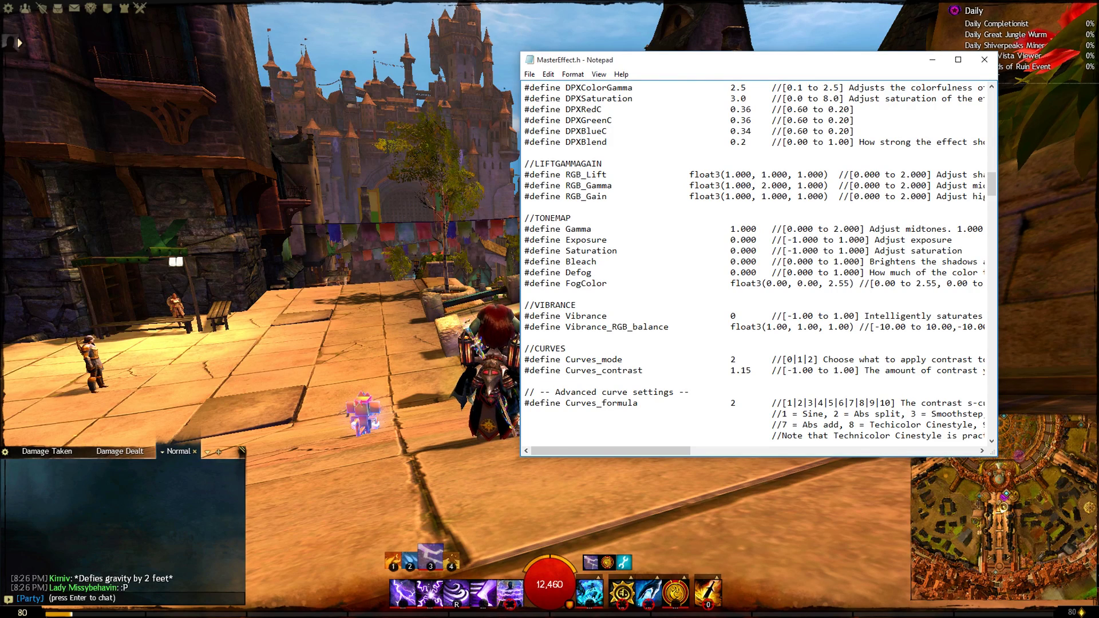
key(ctrl+s)
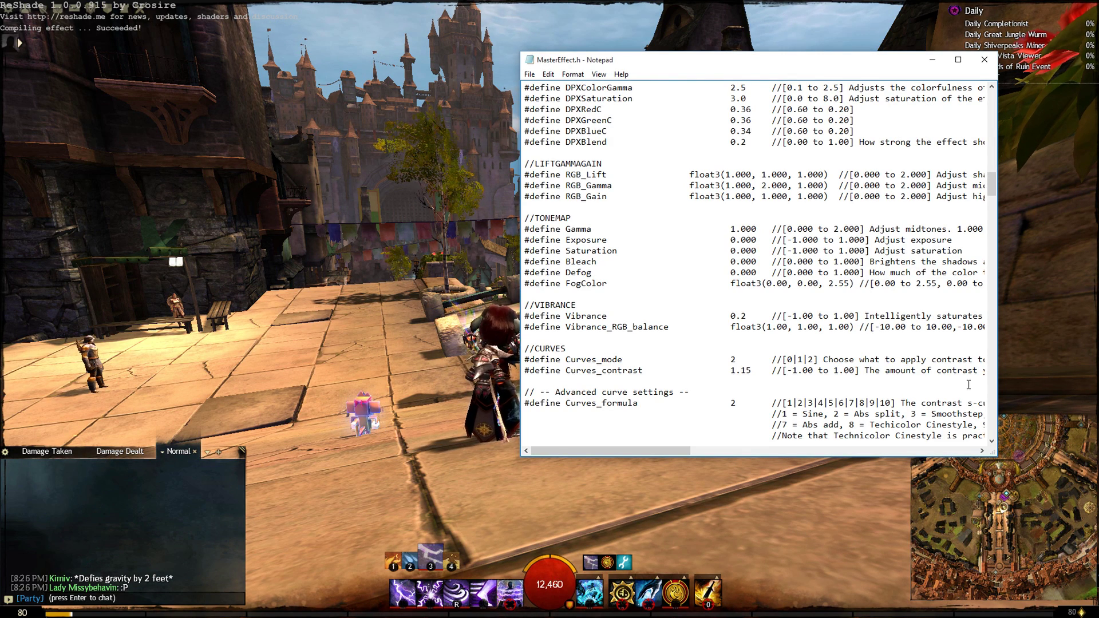
text(-1.0)
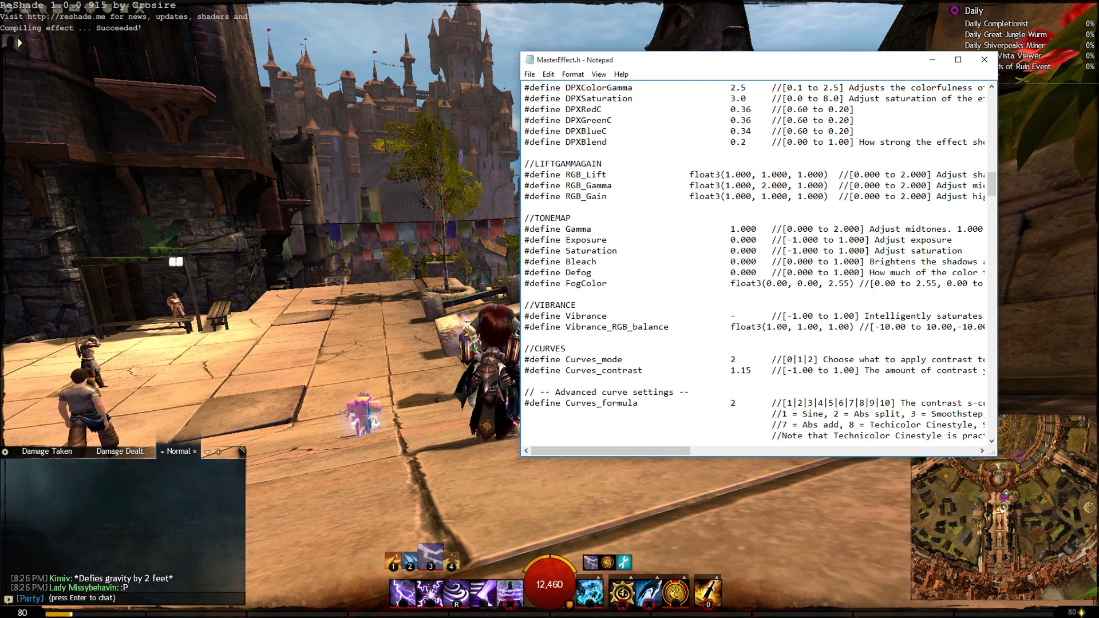
key(ctrl+s)
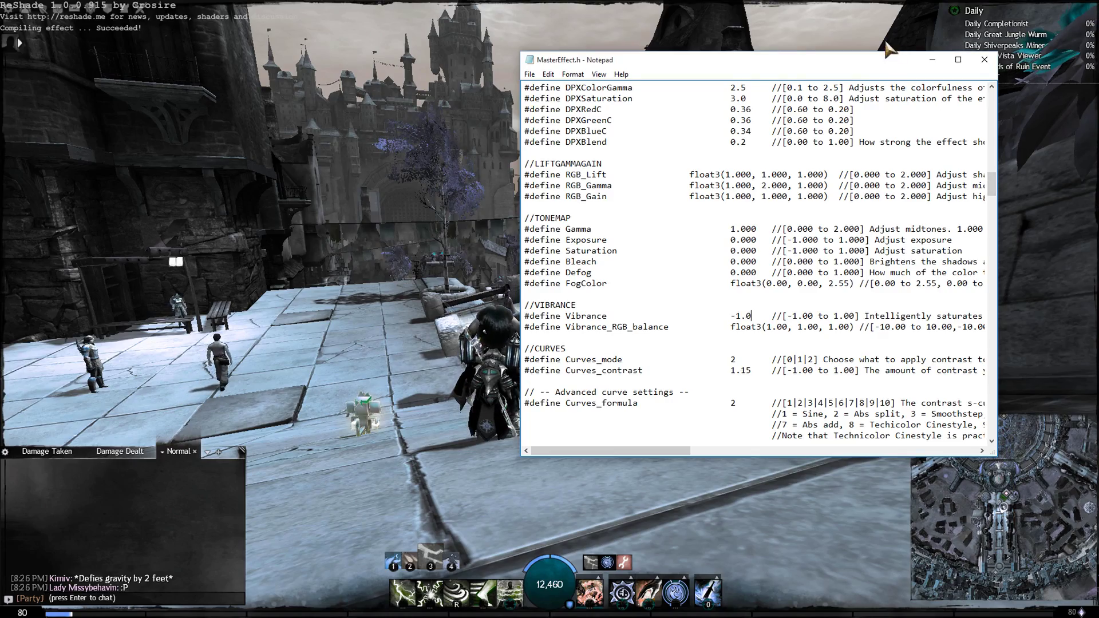
Step: Set the Vibrance parameter to 1.0, save the file, and move the Notepad window lower to uncover more of the game view
drag(880, 67, 834, 118)
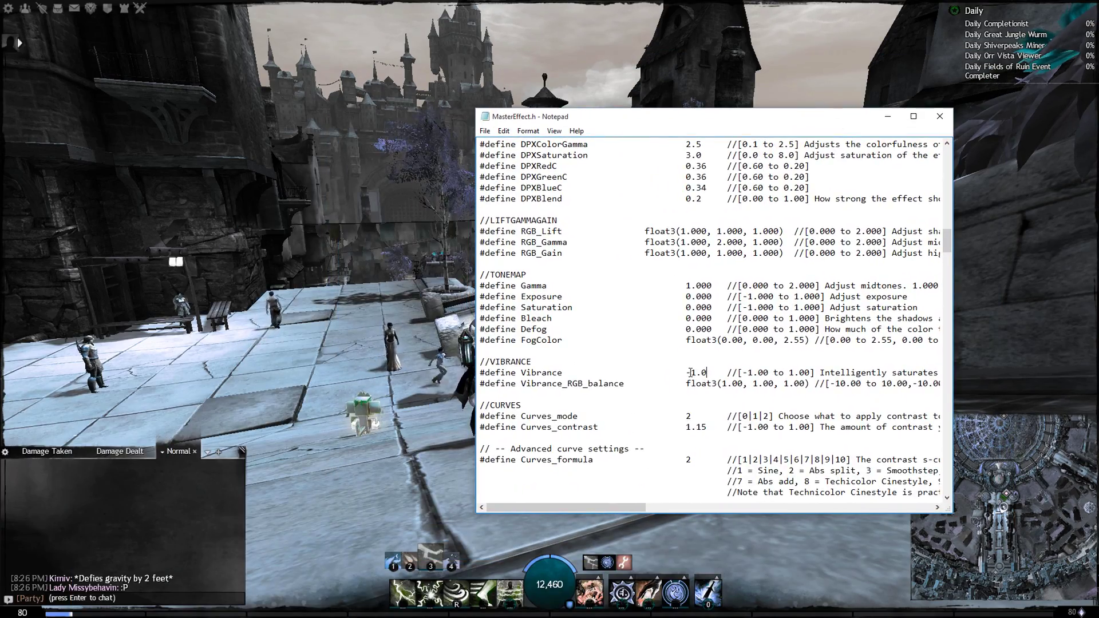
click(693, 377)
key(BackSpace)
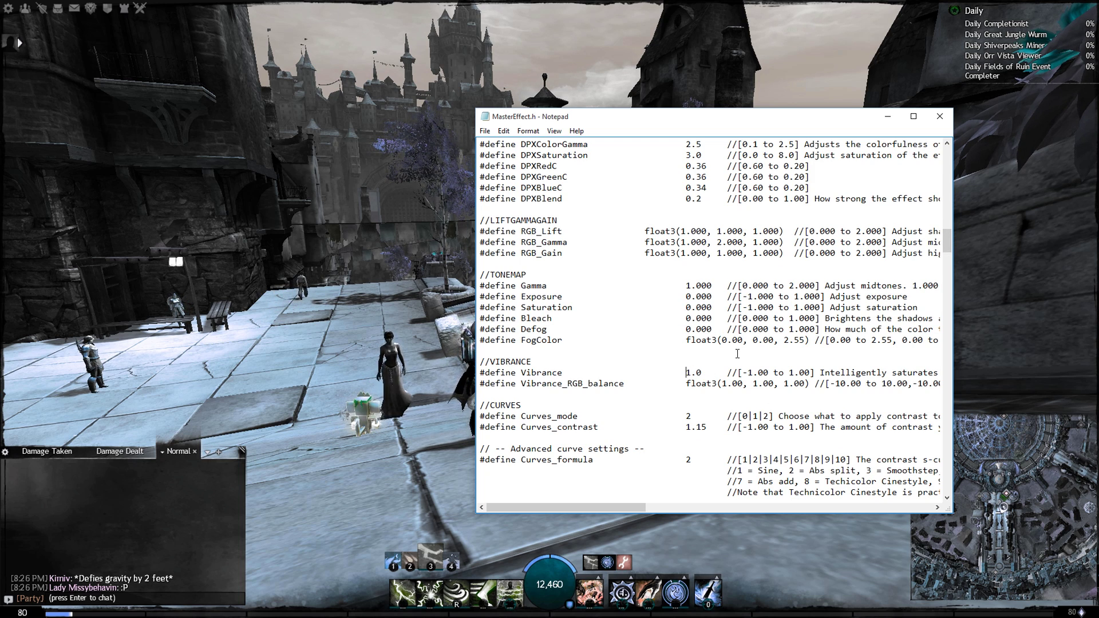
key(ctrl+s)
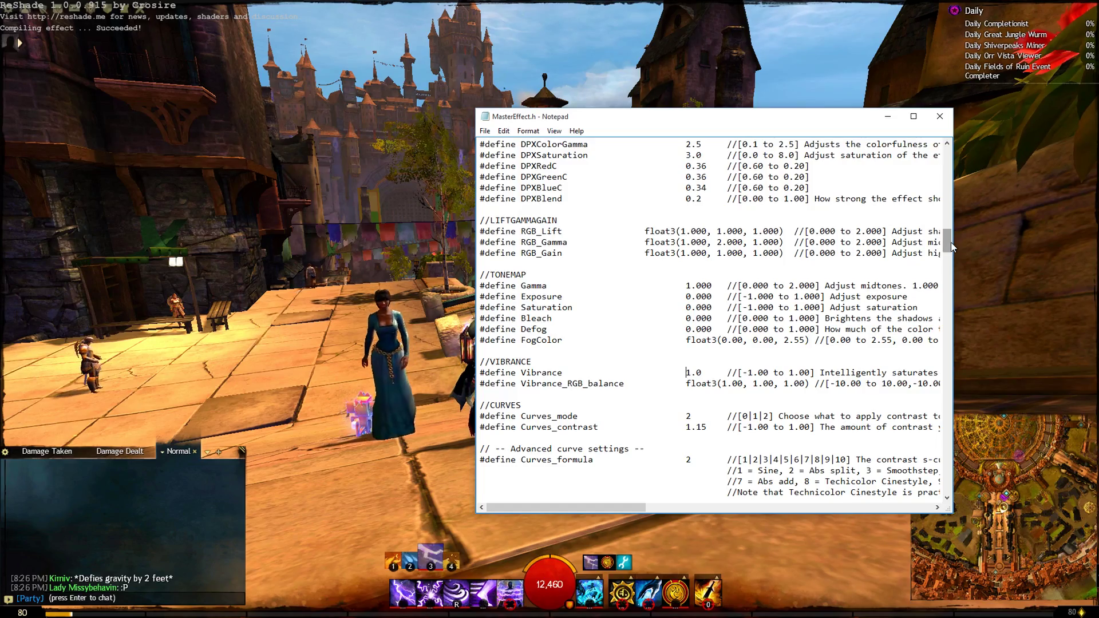
drag(738, 129, 733, 191)
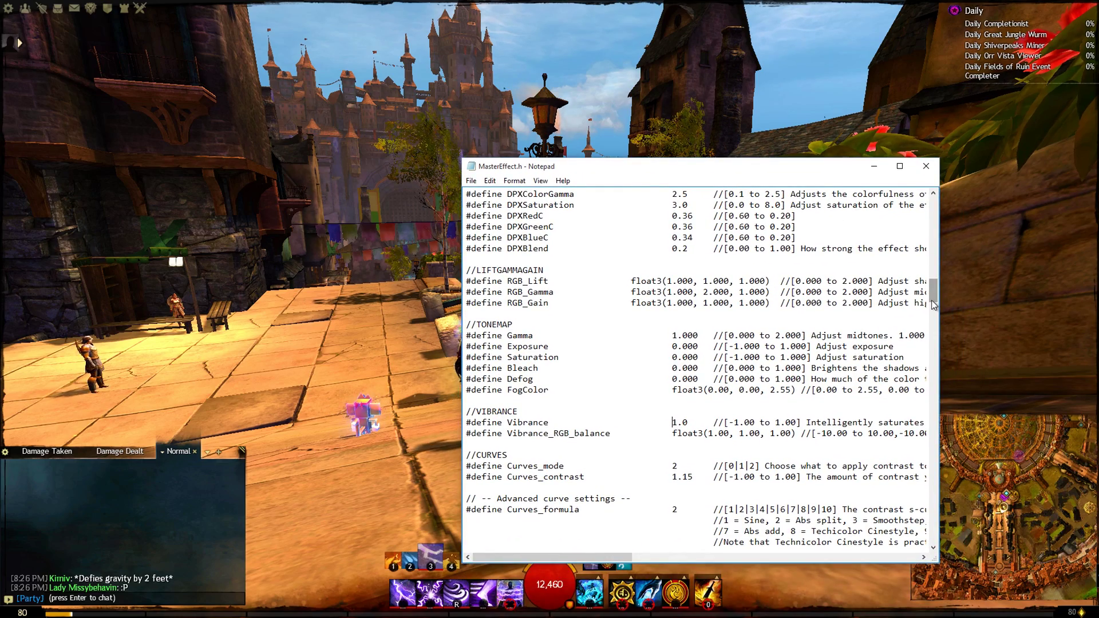
Step: Set USE_HEATHAZE to 1 under Image Enhancements in the list of enabled effects and save the file
drag(934, 303, 933, 291)
scroll(661, 439, up, 19)
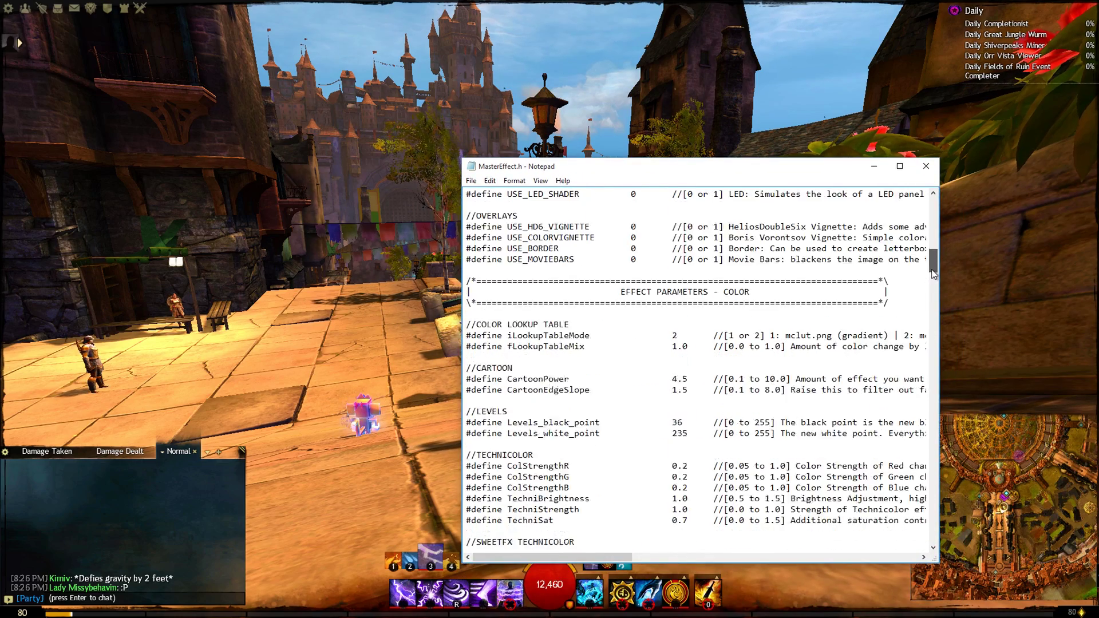
click(661, 439)
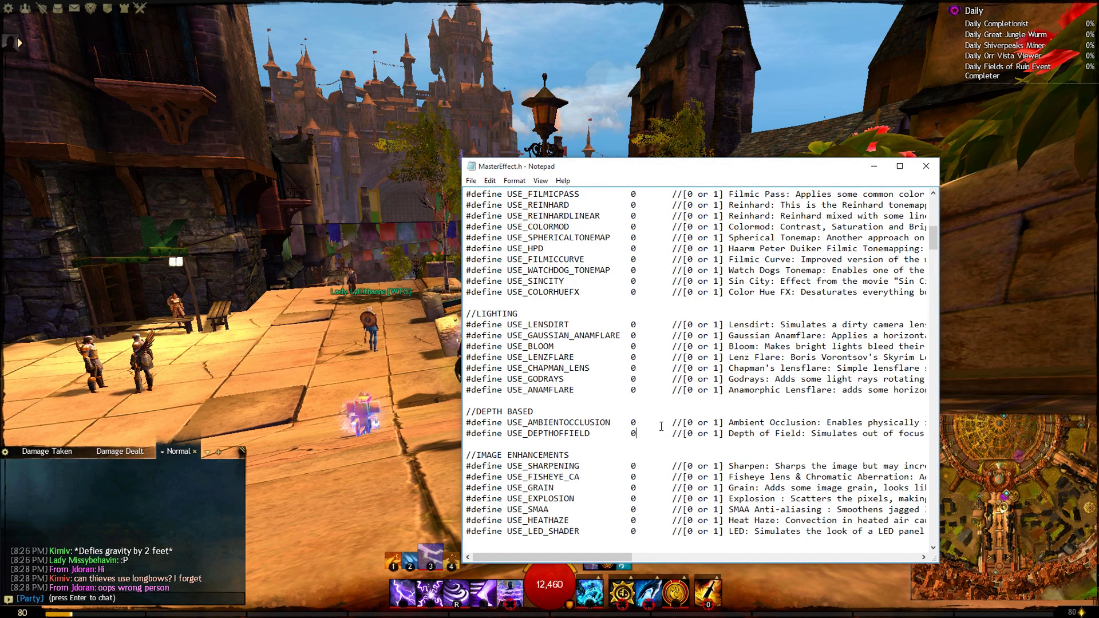
scroll(659, 435, down, 1)
click(643, 487)
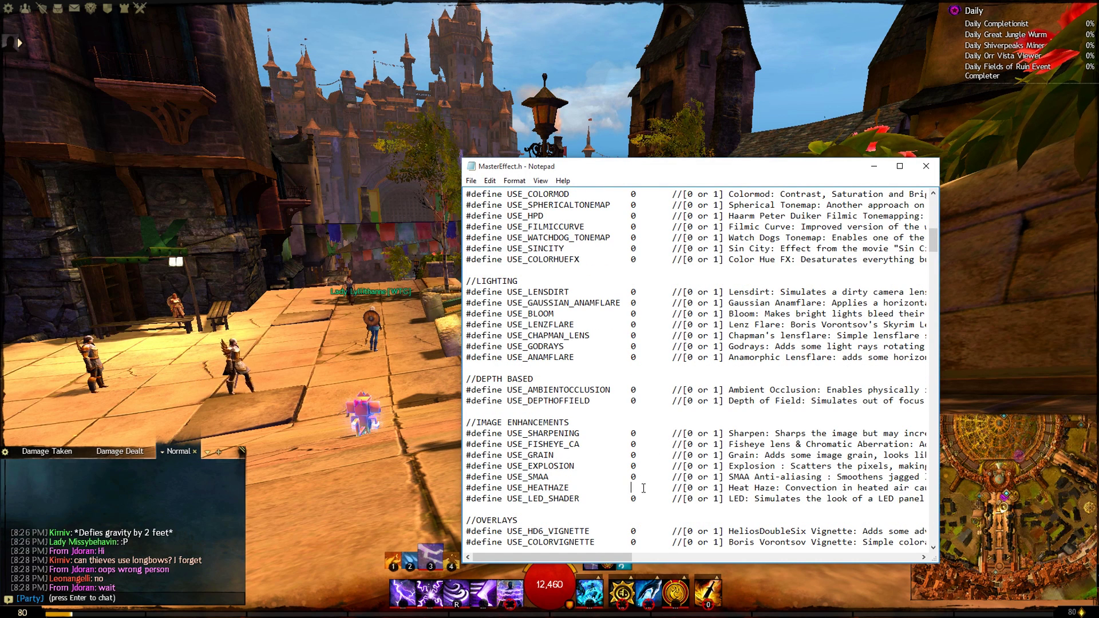
key(BackSpace)
text(1)
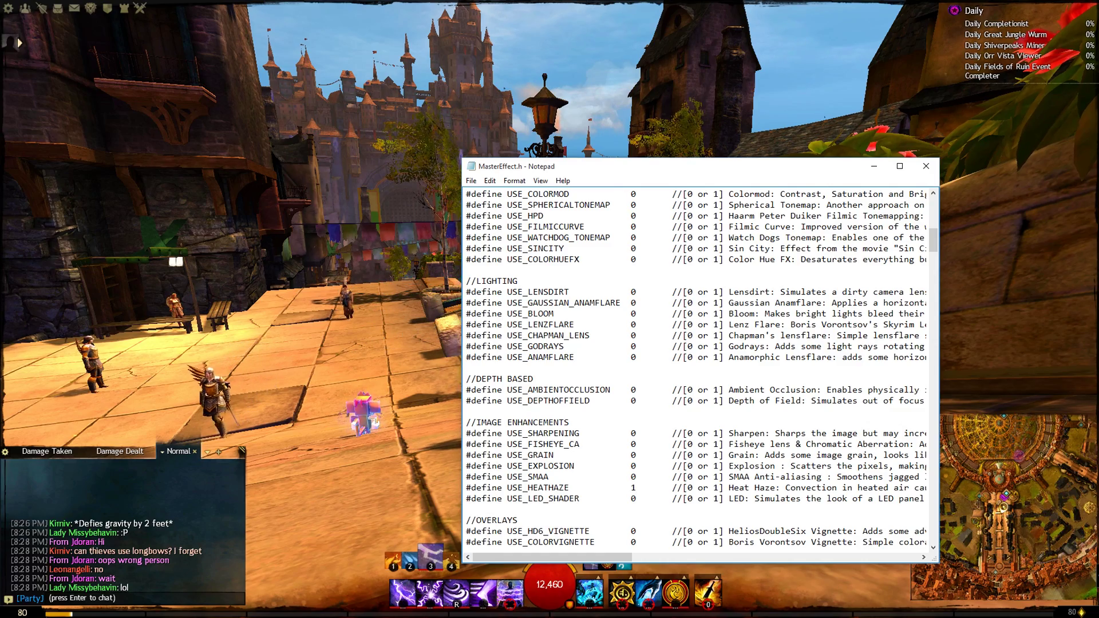
key(ctrl+s)
Step: Move the Notepad window, set USE_HEATHAZE back to 0, and save the file
drag(603, 169, 639, 144)
key(BackSpace)
text(0)
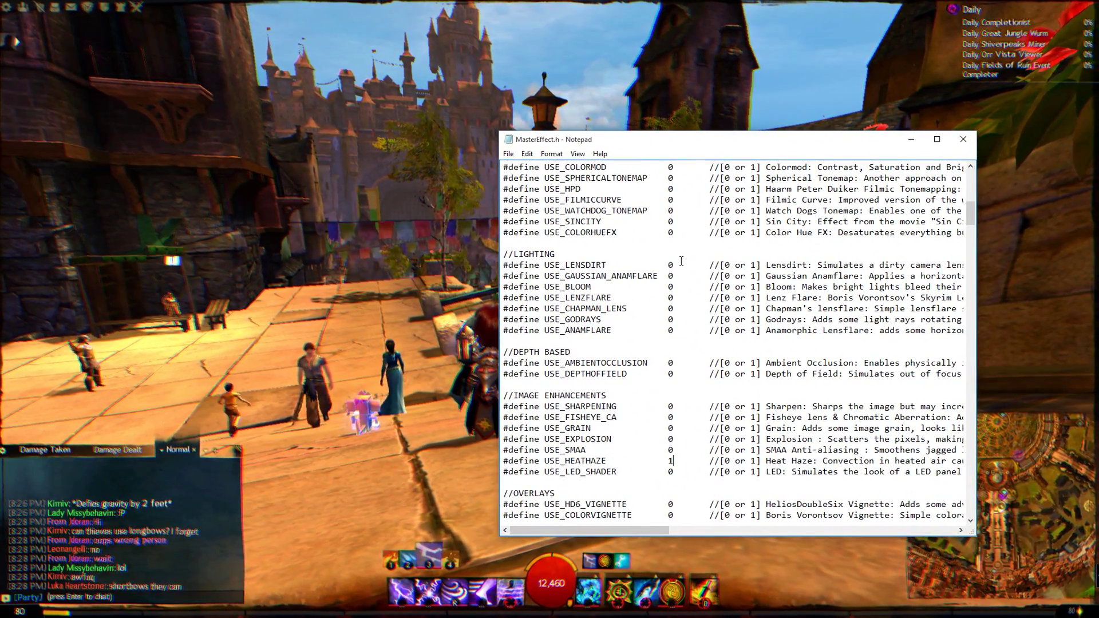
key(ctrl+s)
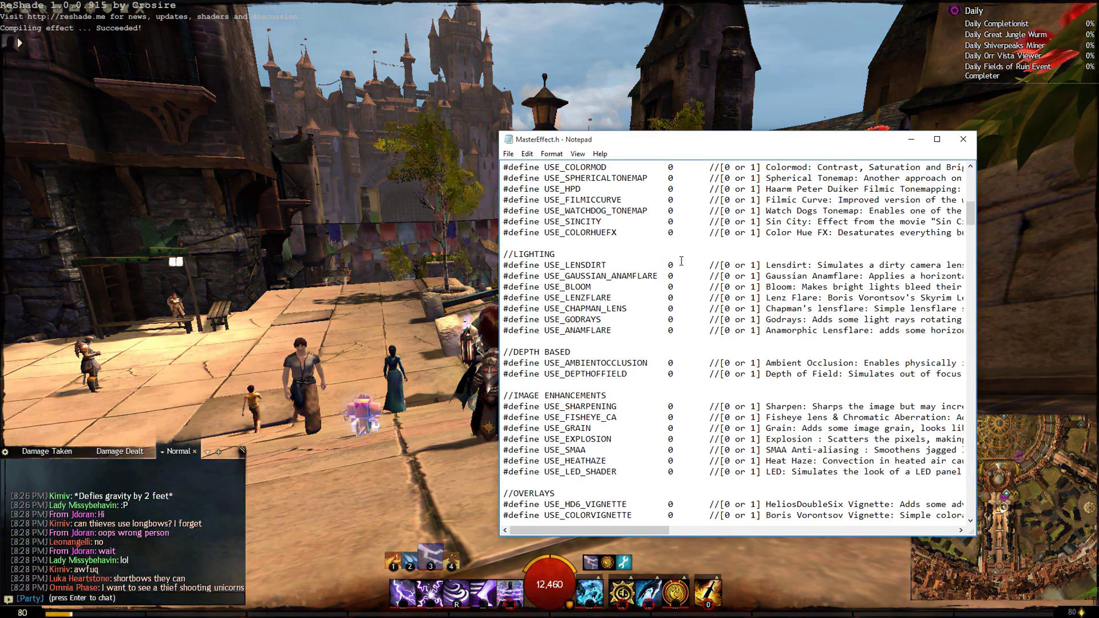
Step: Set USE_DEPTHOFFIELD to 1, save the file, and move the Notepad window away from the character
click(681, 375)
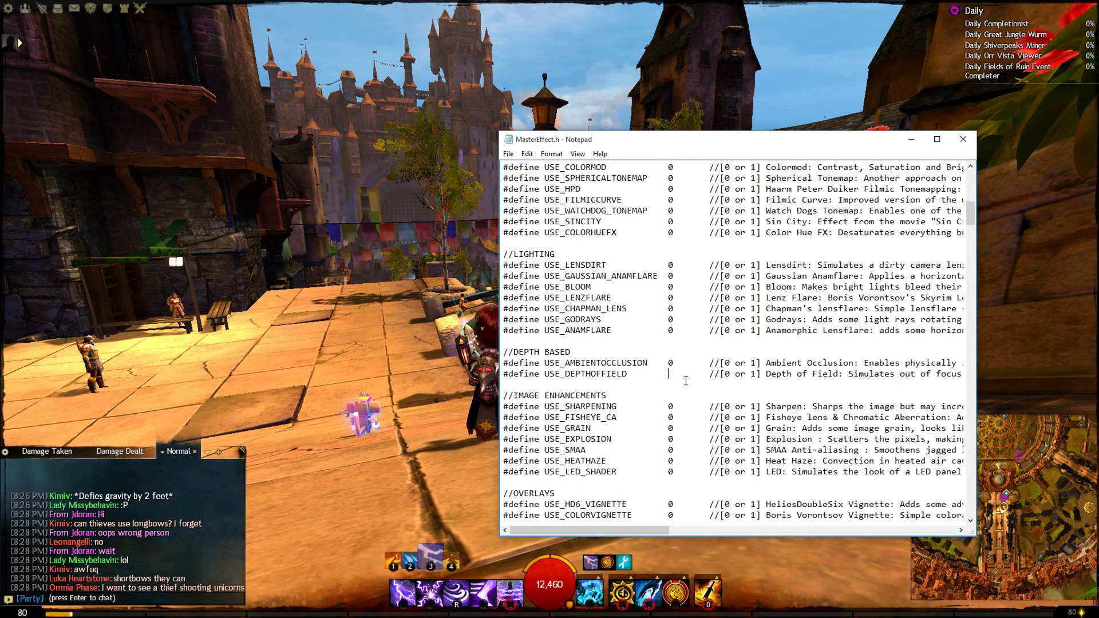
key(ctrl+s)
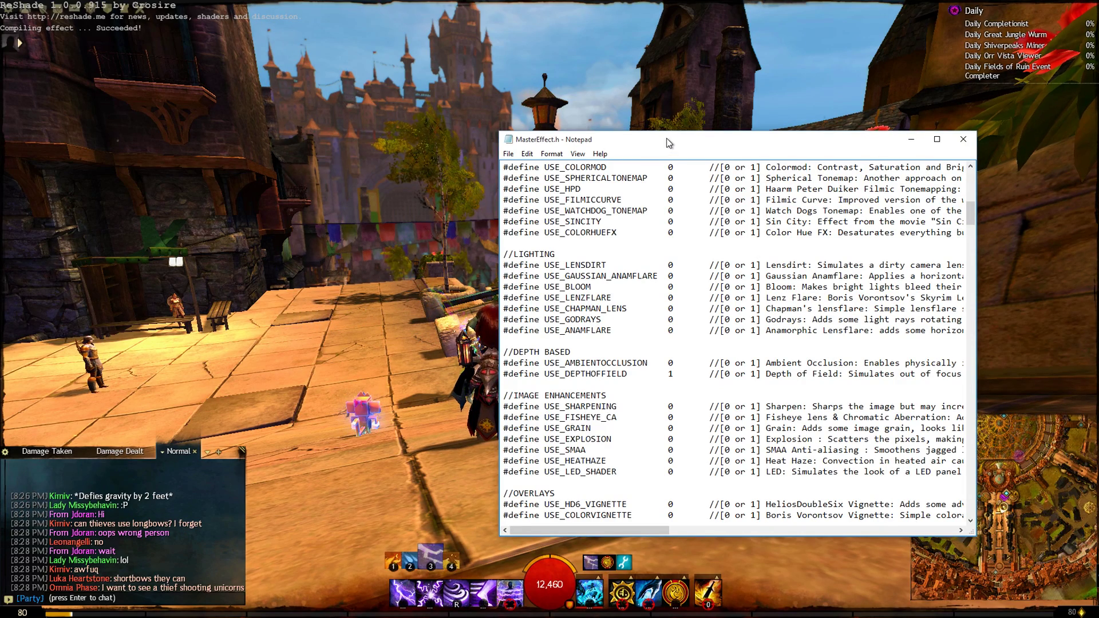
drag(669, 143, 750, 402)
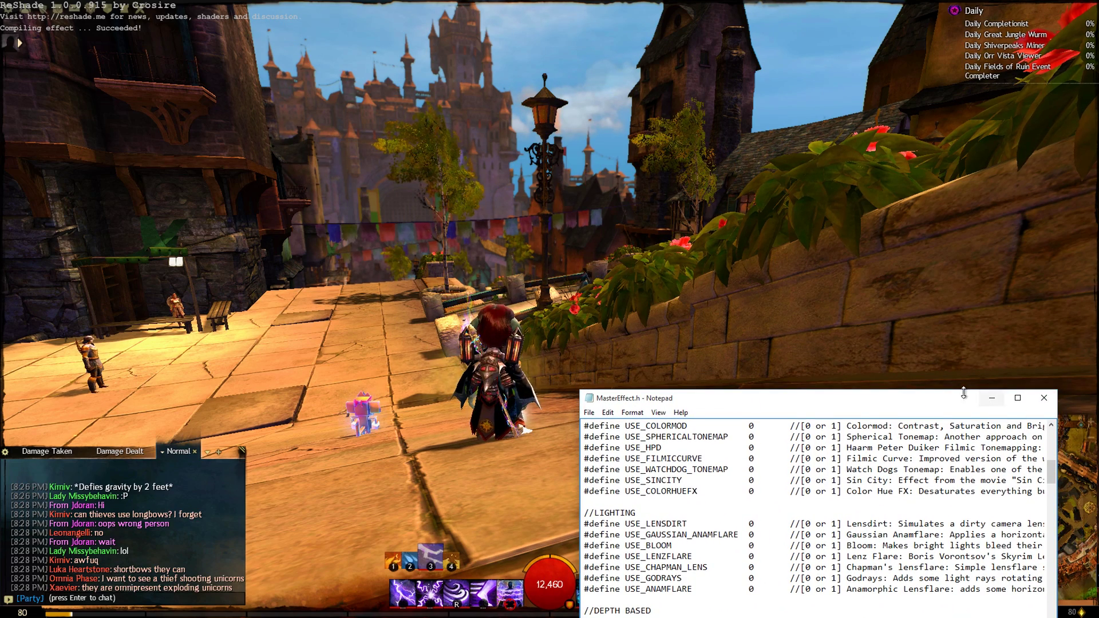
Step: Switch to Guild Wars 2 and inspect the depth of field effect while turning the camera and moving the character
key(alt+Tab)
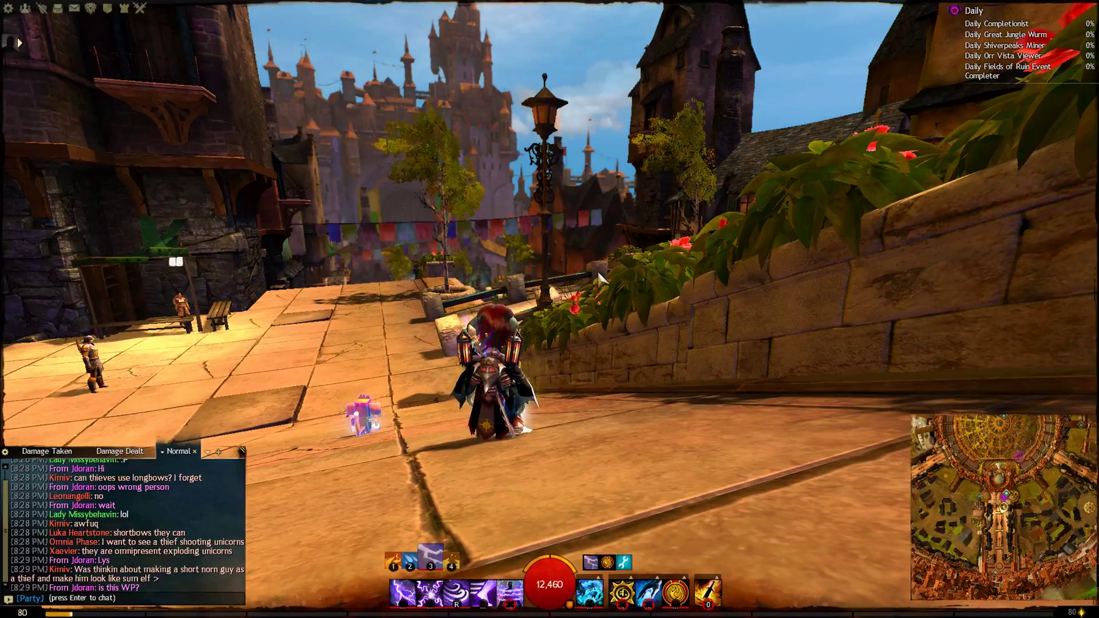
drag(651, 294, 628, 231)
key(w)
key(4)
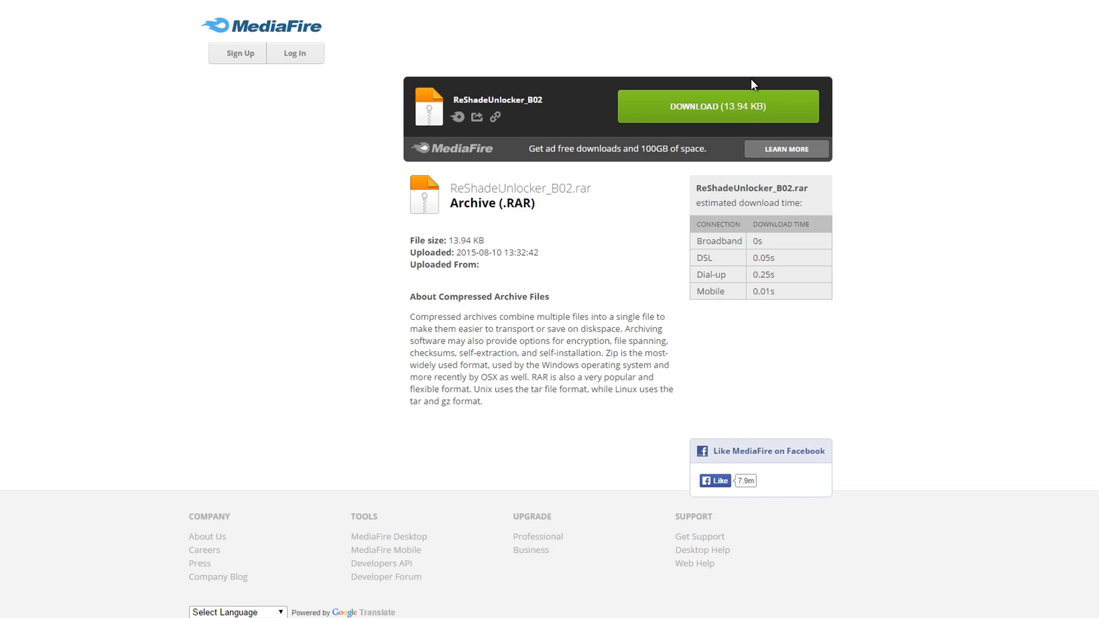
Step: Download ReShadeUnlocker_B02.rar from MediaFire and extract ReshadeUnlocker.exe and ReshadeUnlocker.ini into the Guild Wars 2 - Demo folder, granting administrator permission
click(744, 116)
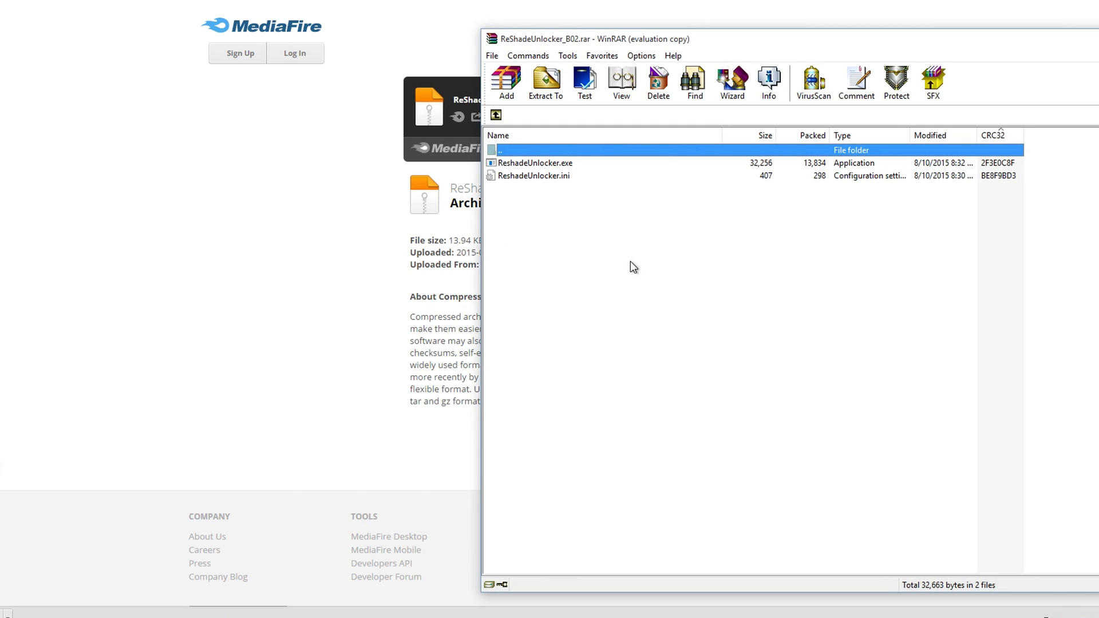
key(Escape)
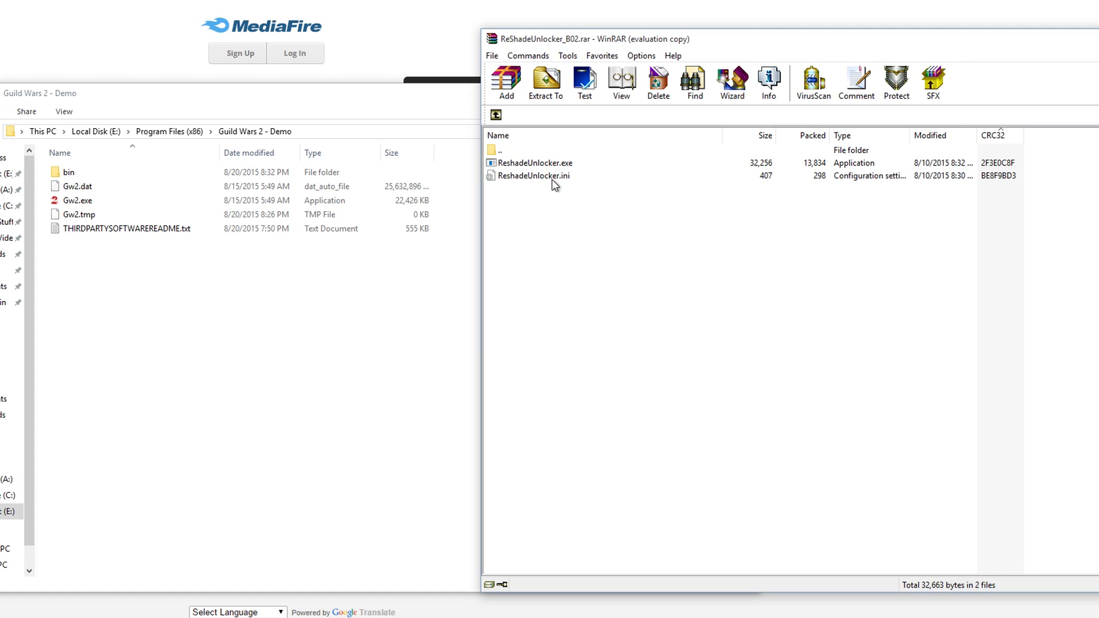
double_click(69, 172)
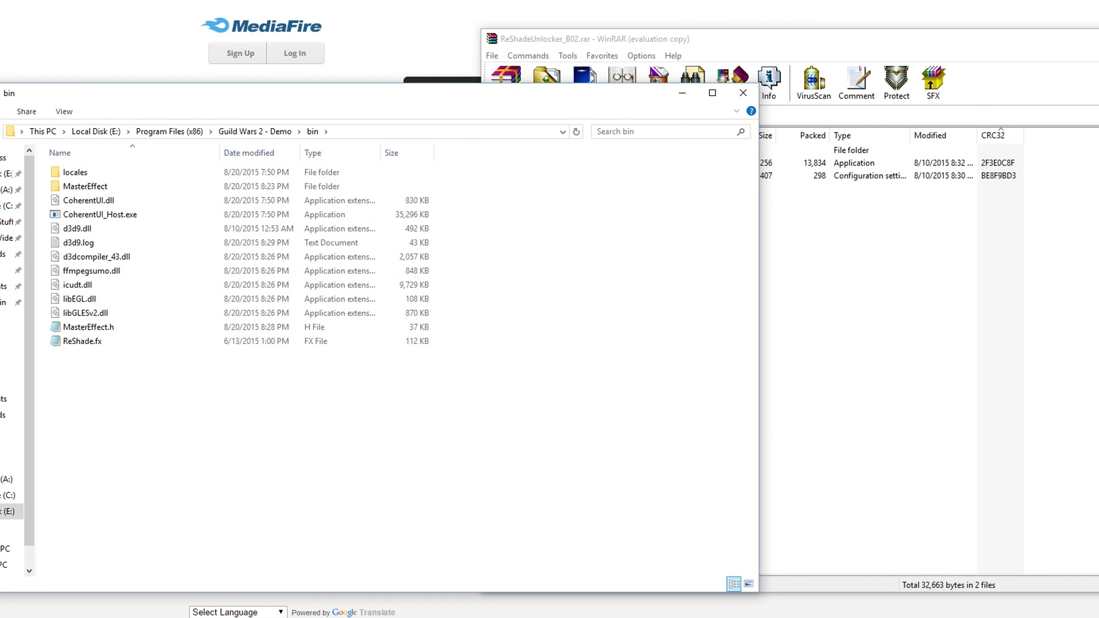
key(BackSpace)
key(alt+Tab)
drag(550, 207, 544, 164)
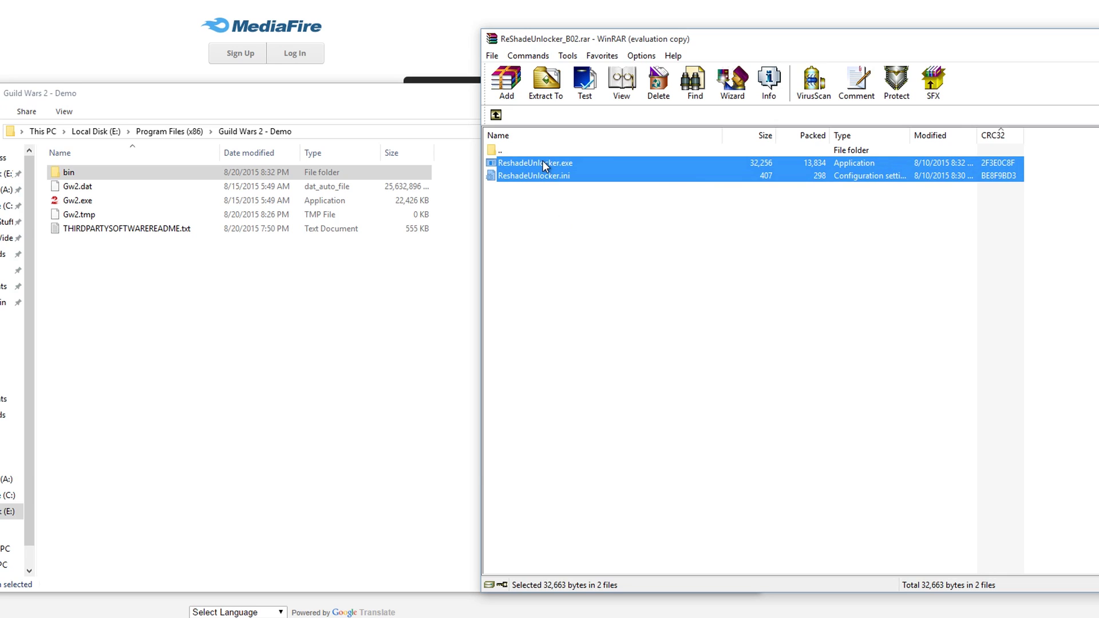
drag(234, 321, 233, 324)
click(461, 230)
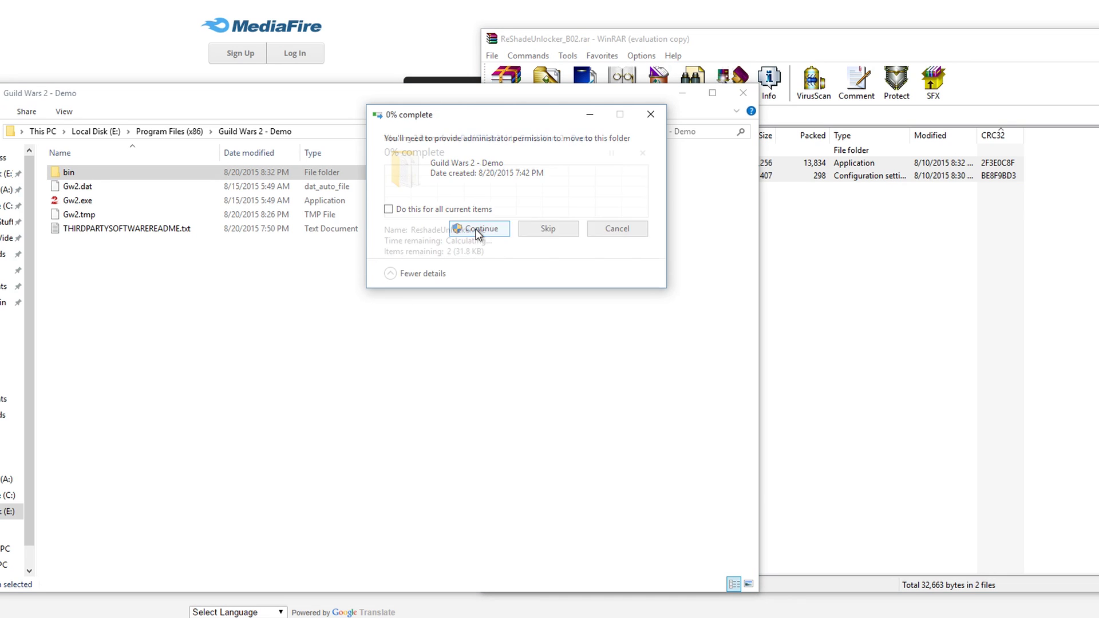
click(485, 221)
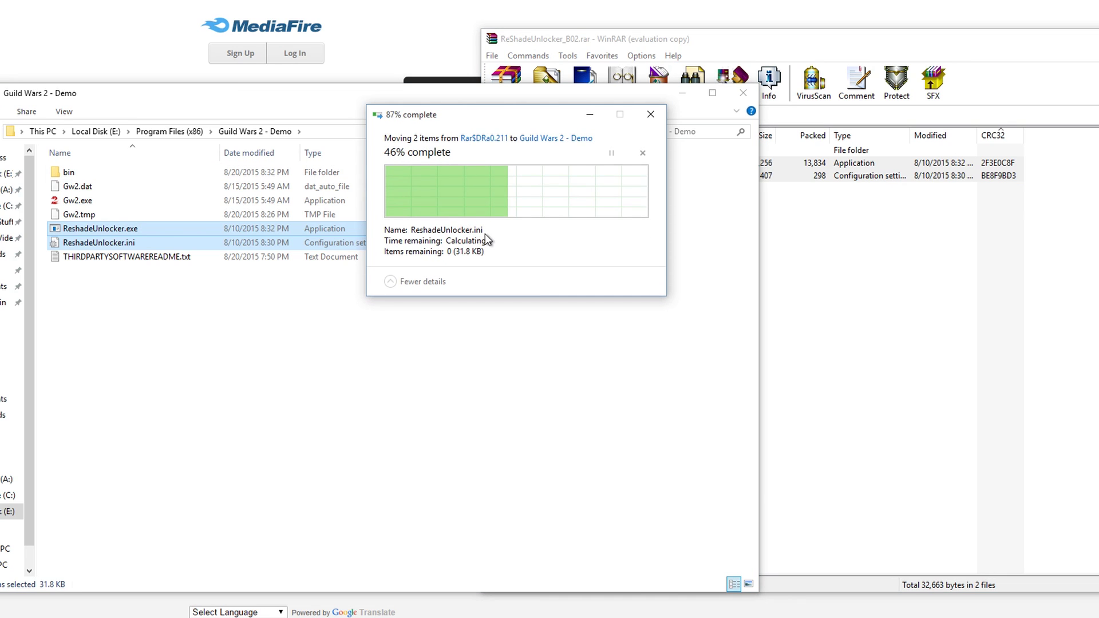
Step: Open ReshadeUnlocker.ini from the Guild Wars 2 - Demo folder, review its dllName setting, and close the file
click(155, 333)
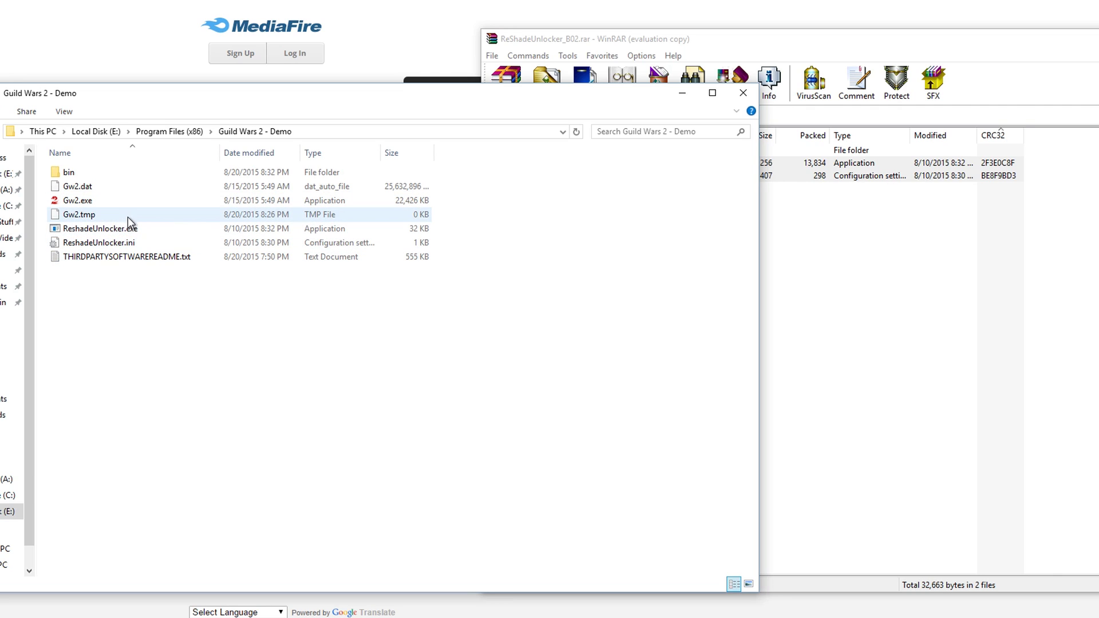
double_click(108, 243)
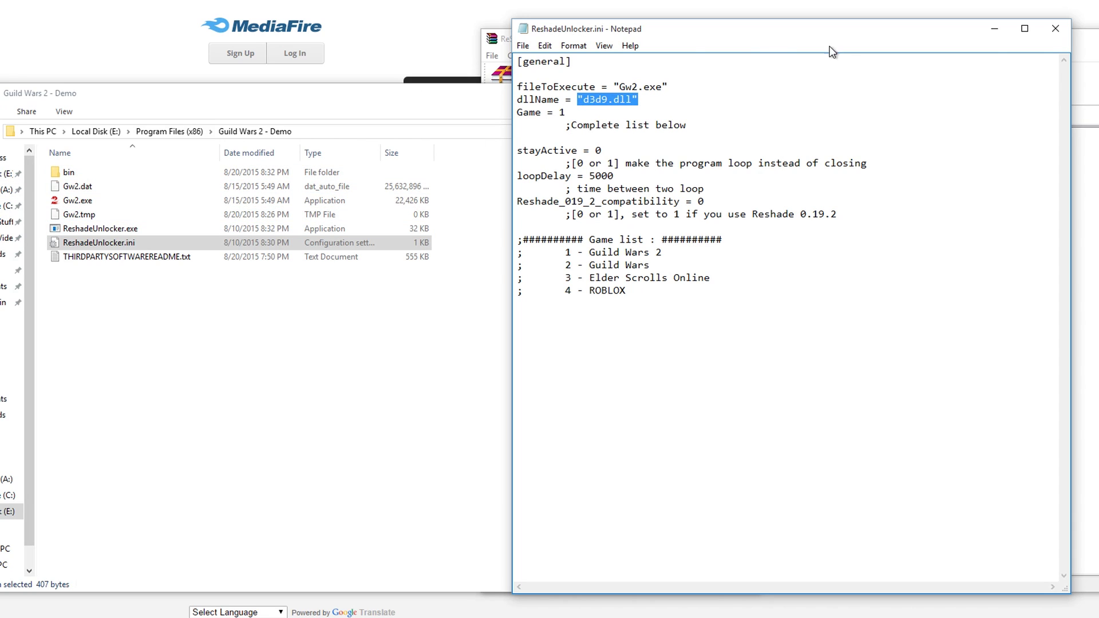
click(1056, 28)
Step: Run ReshadeUnlocker.exe to check that it starts the Guild Wars 2 launcher, and close the launcher
ctrl+click(132, 231)
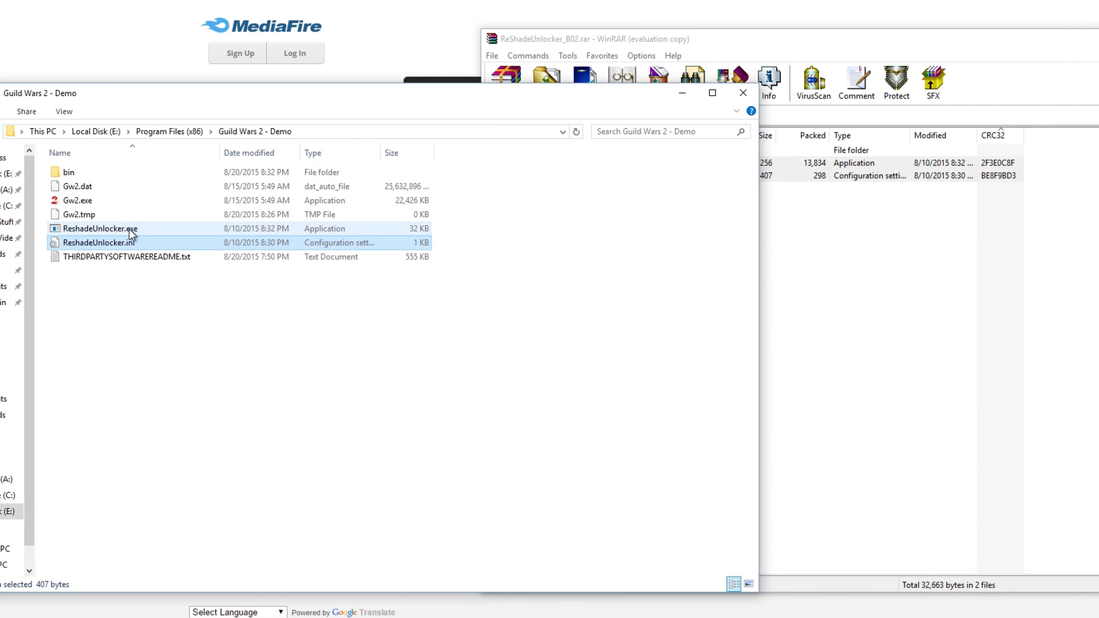
double_click(130, 229)
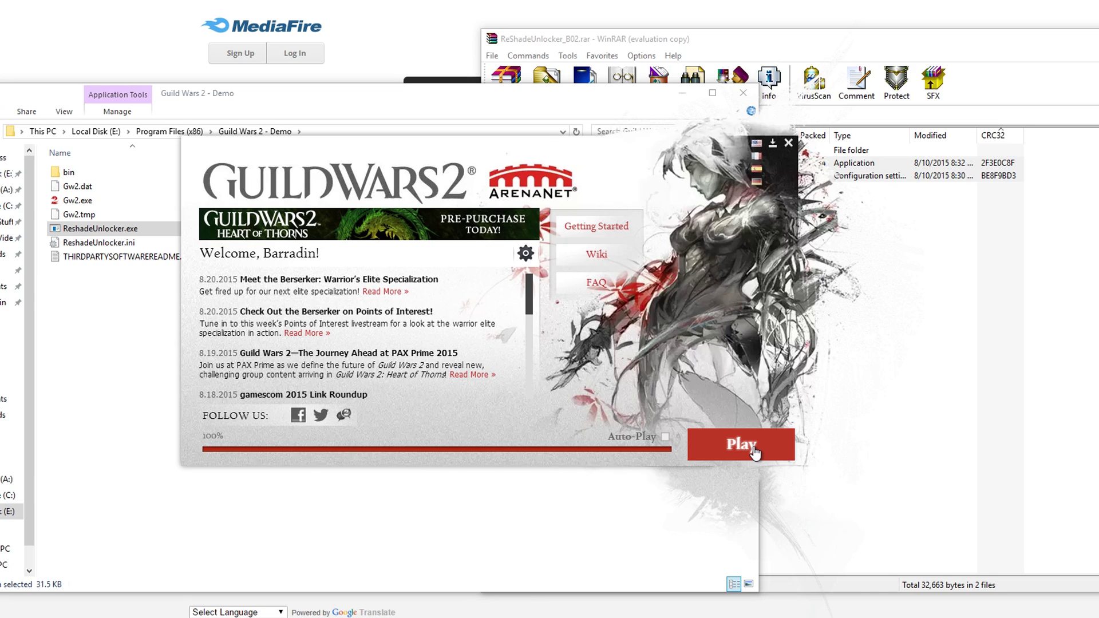
click(789, 143)
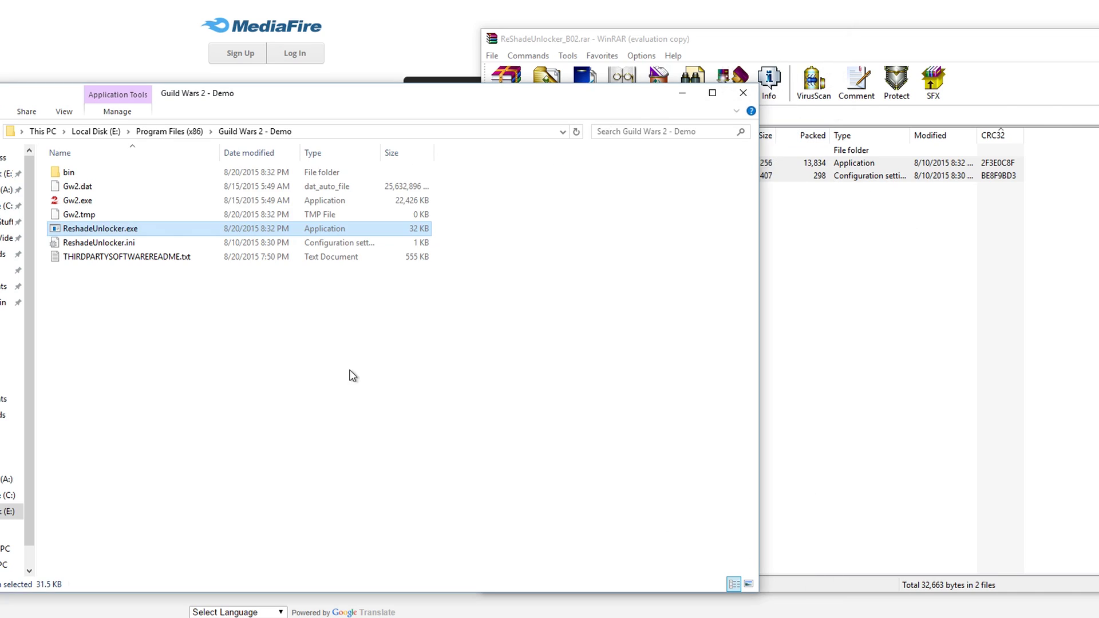
Step: Create a shortcut to ReshadeUnlocker.exe in the game folder and rename it Guild Wars 2, granting administrator permission
right_click(127, 232)
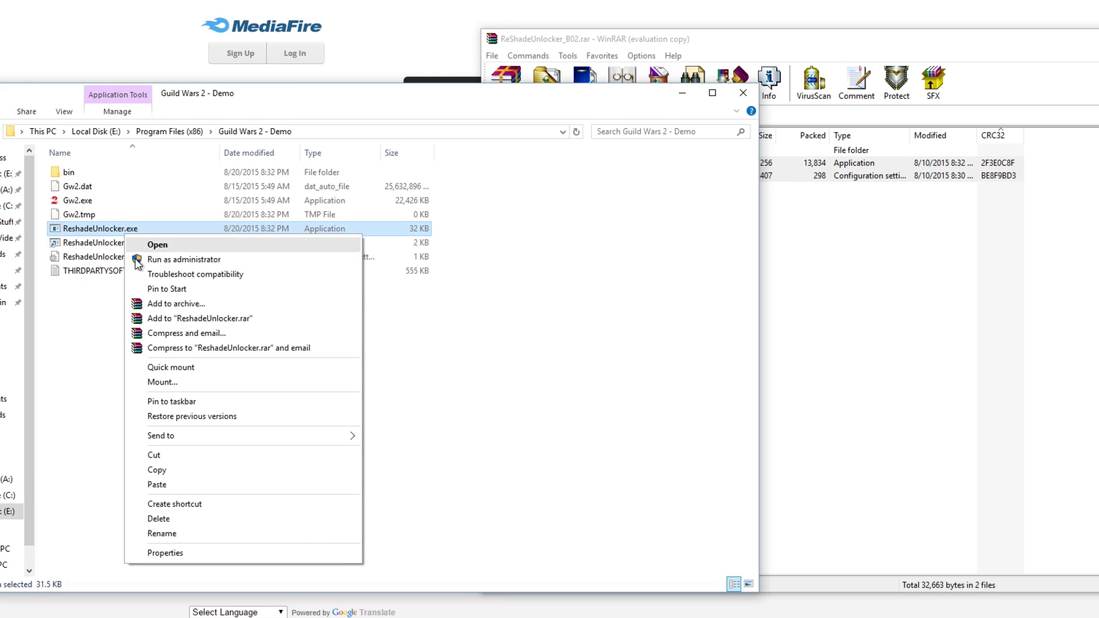
click(190, 510)
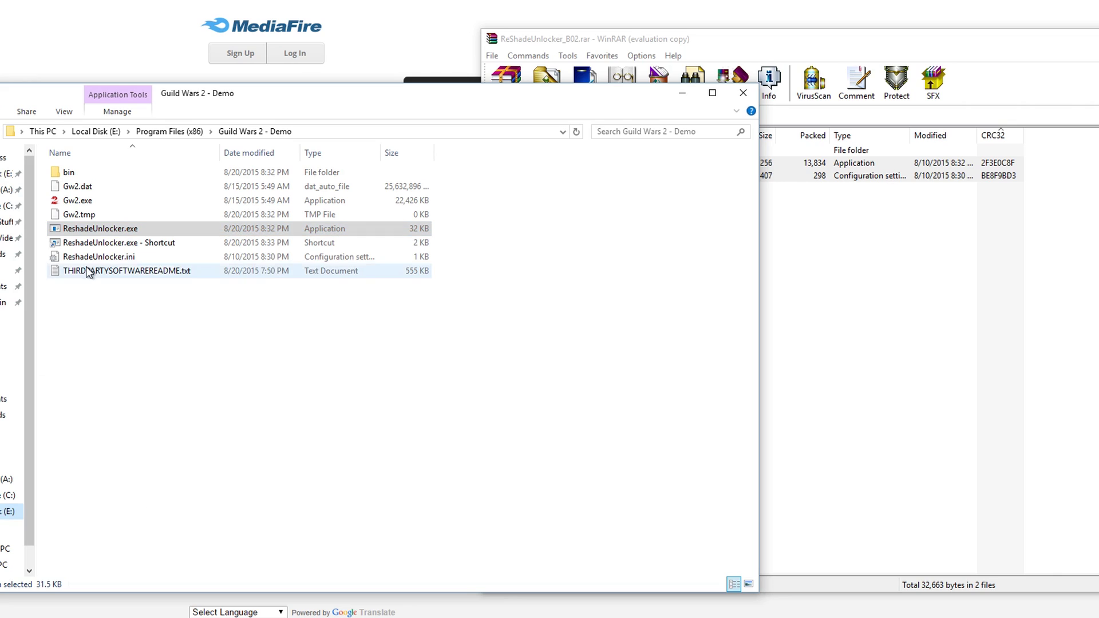
right_click(132, 242)
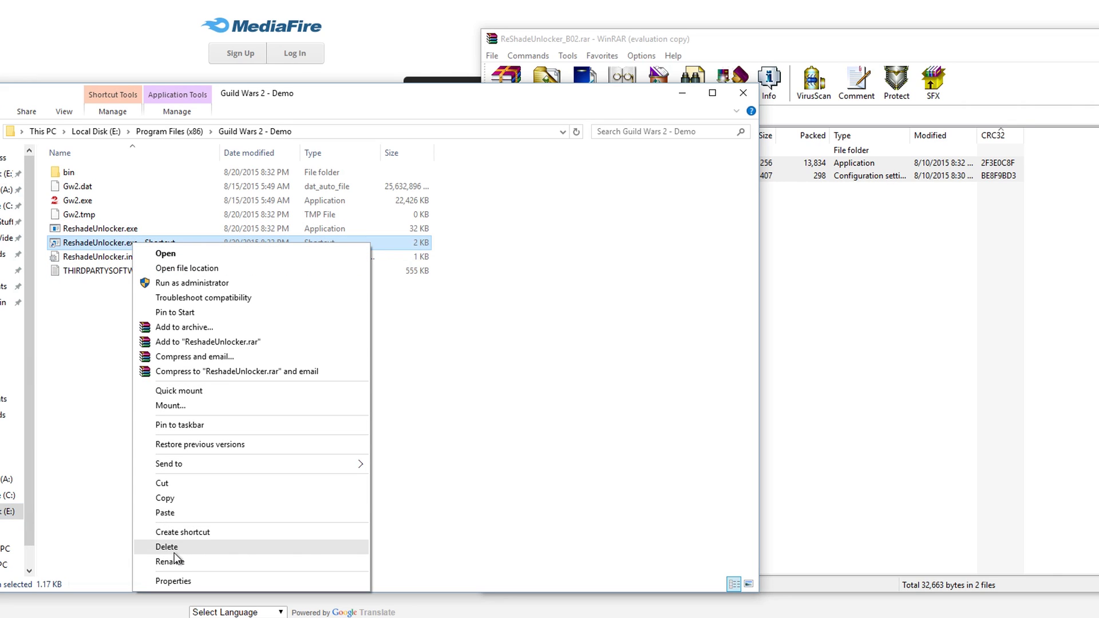
click(146, 560)
text(Guild Wars 2)
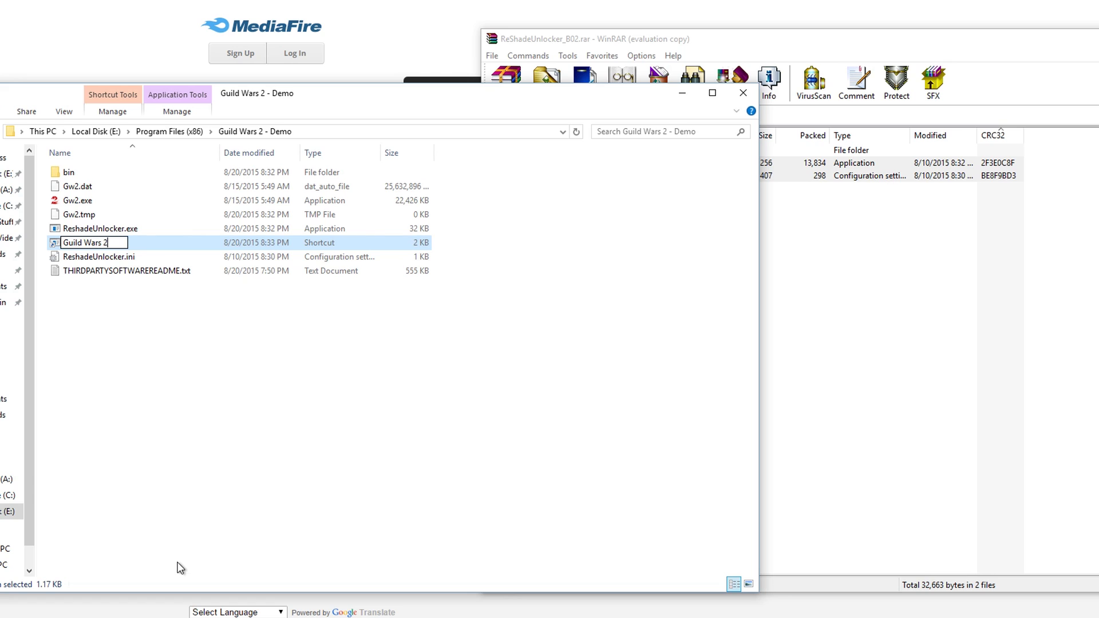
key(Return)
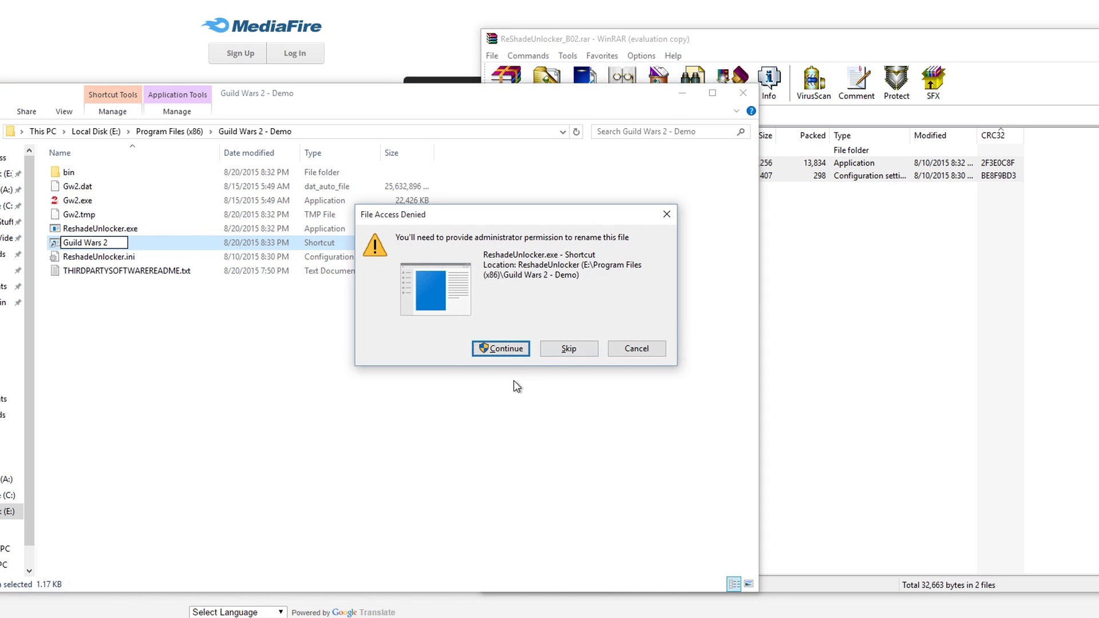
click(507, 350)
Step: Change the Guild Wars 2 shortcut's icon to the red 2 icon from Gw2.exe and apply the properties
right_click(86, 188)
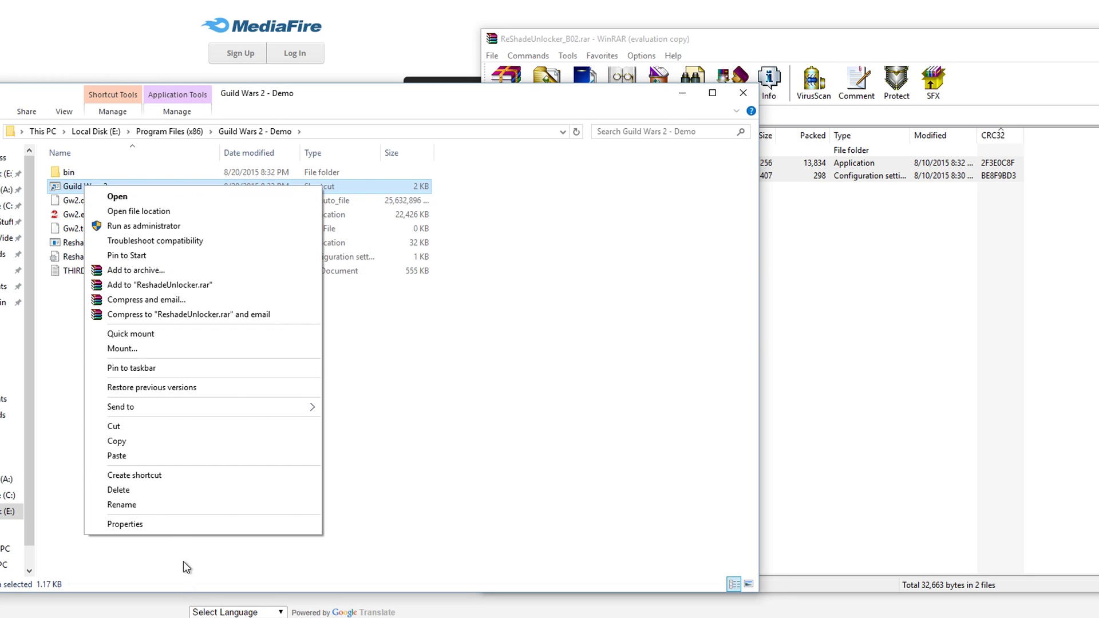
click(167, 525)
click(224, 431)
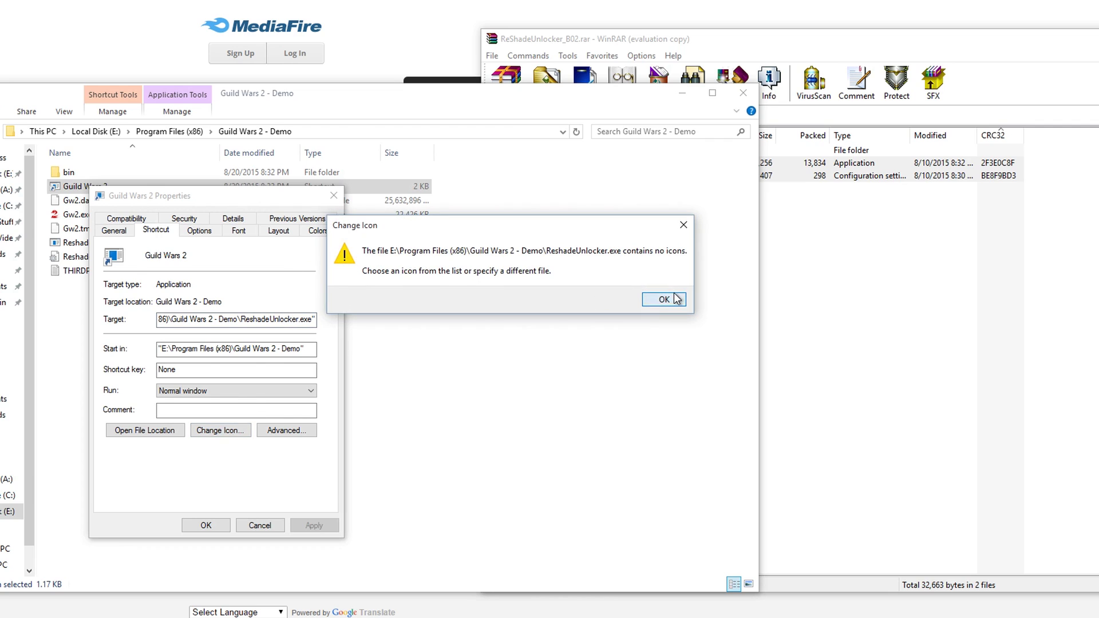
click(664, 300)
double_click(284, 394)
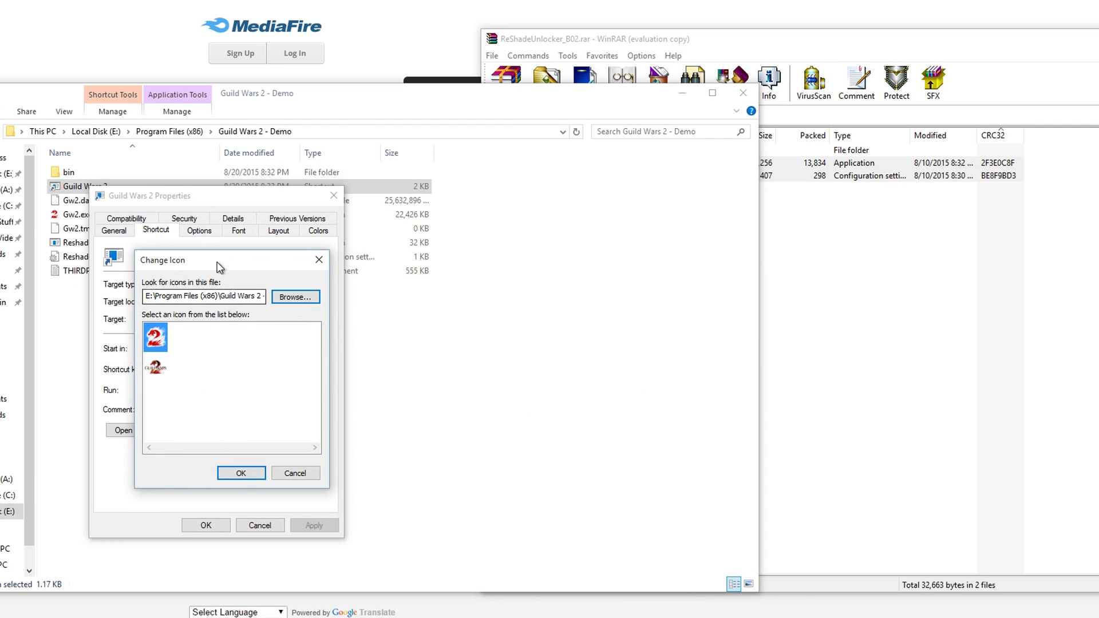
click(241, 473)
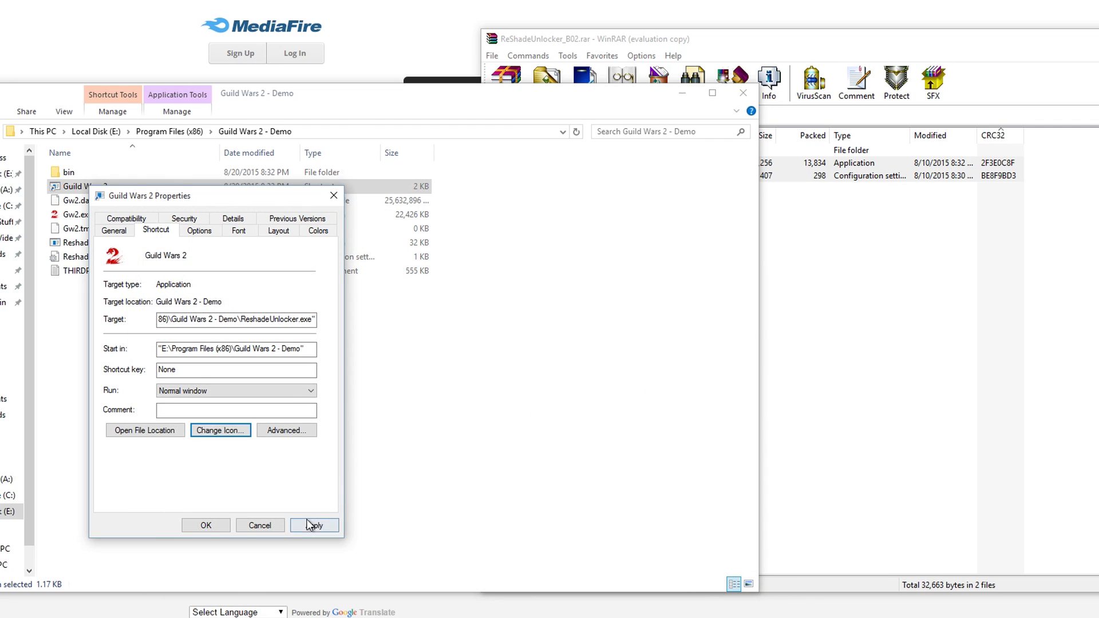
click(314, 525)
click(206, 525)
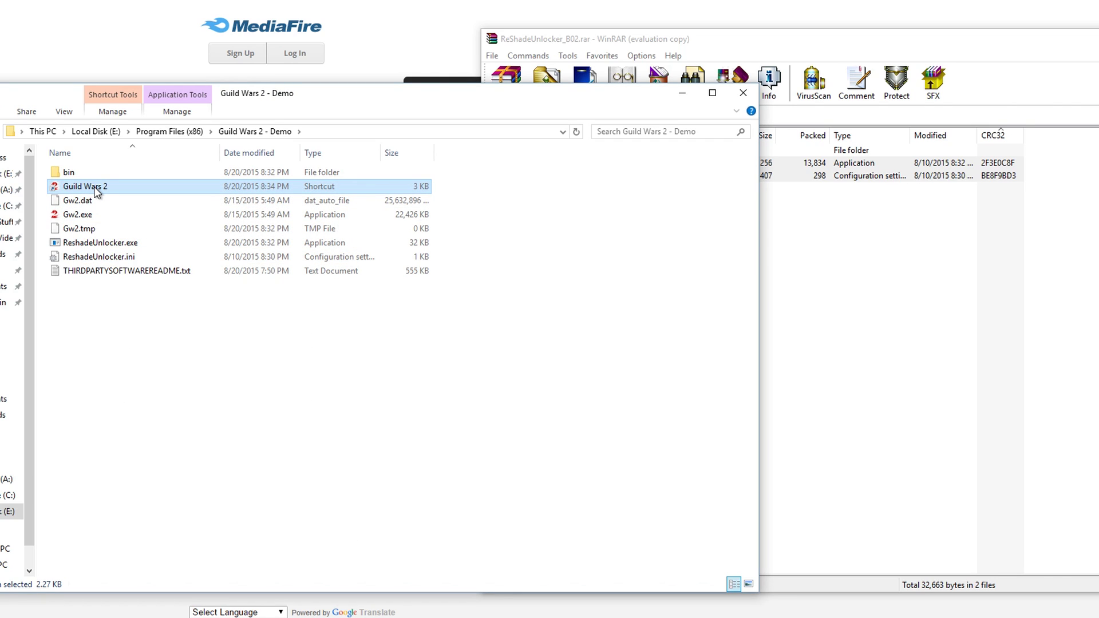
Step: Start the game from the Guild Wars 2 shortcut, enter the world with the level 80 Asura Elementalist, and turn the camera
double_click(95, 188)
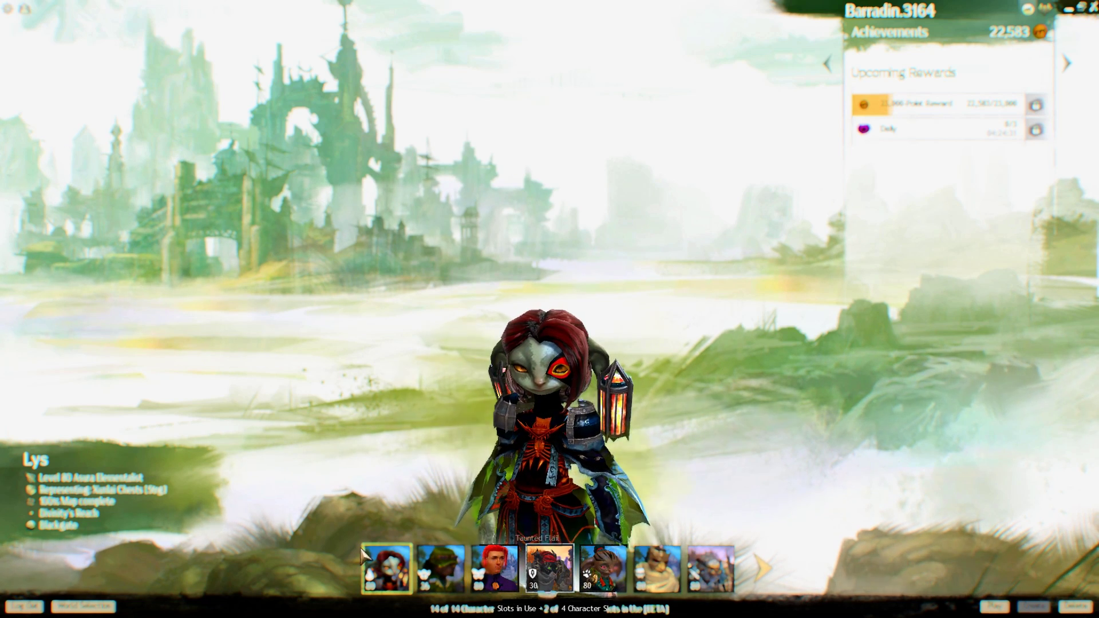
click(550, 568)
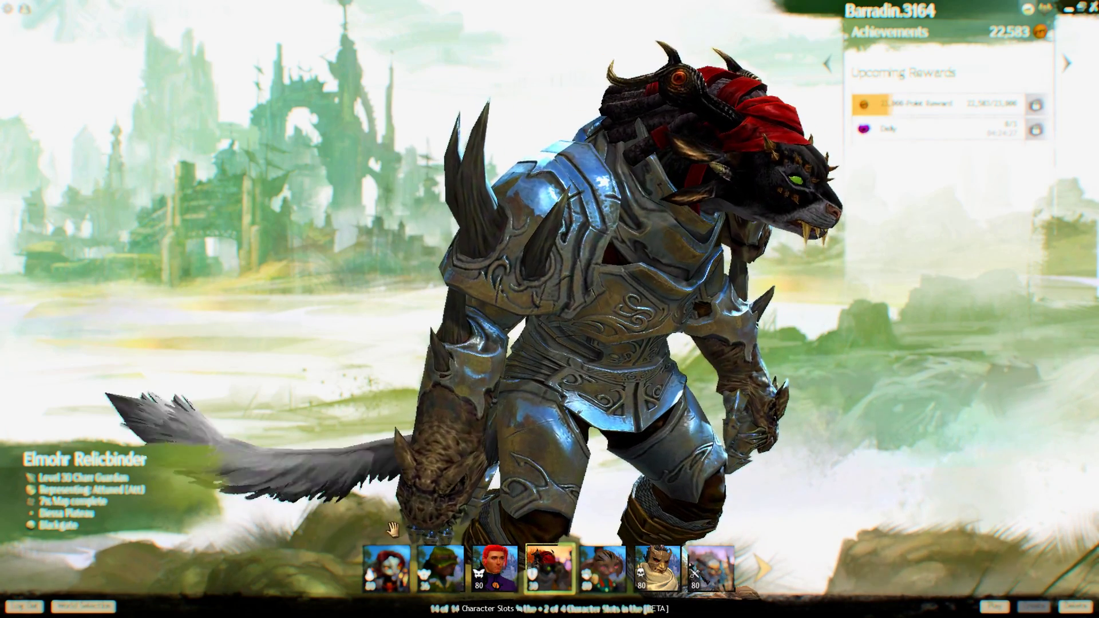
double_click(393, 566)
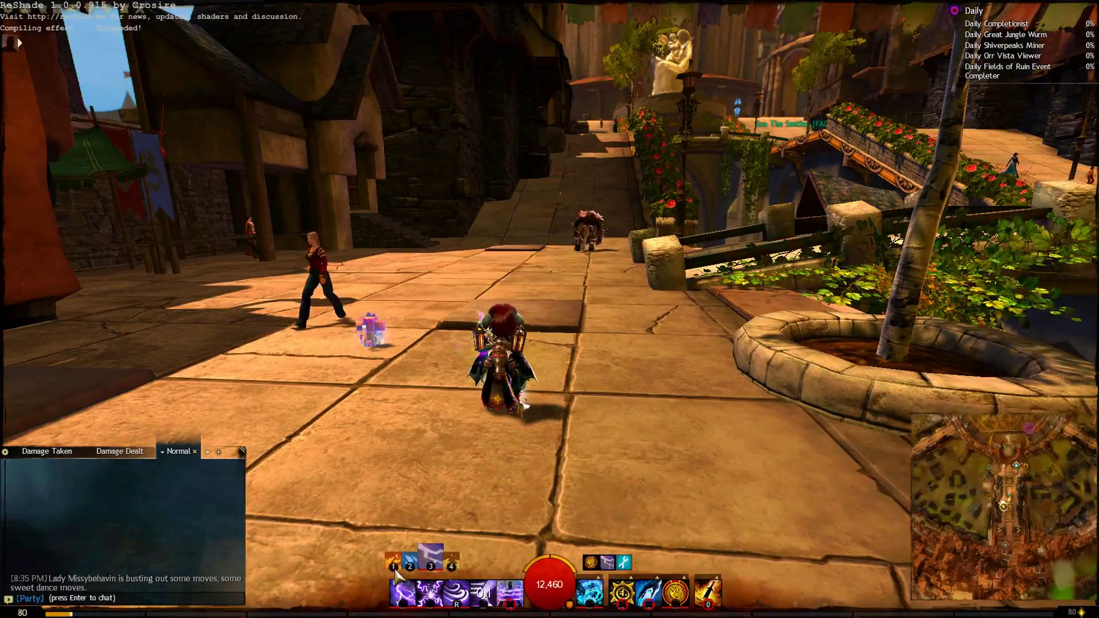
drag(344, 401, 343, 401)
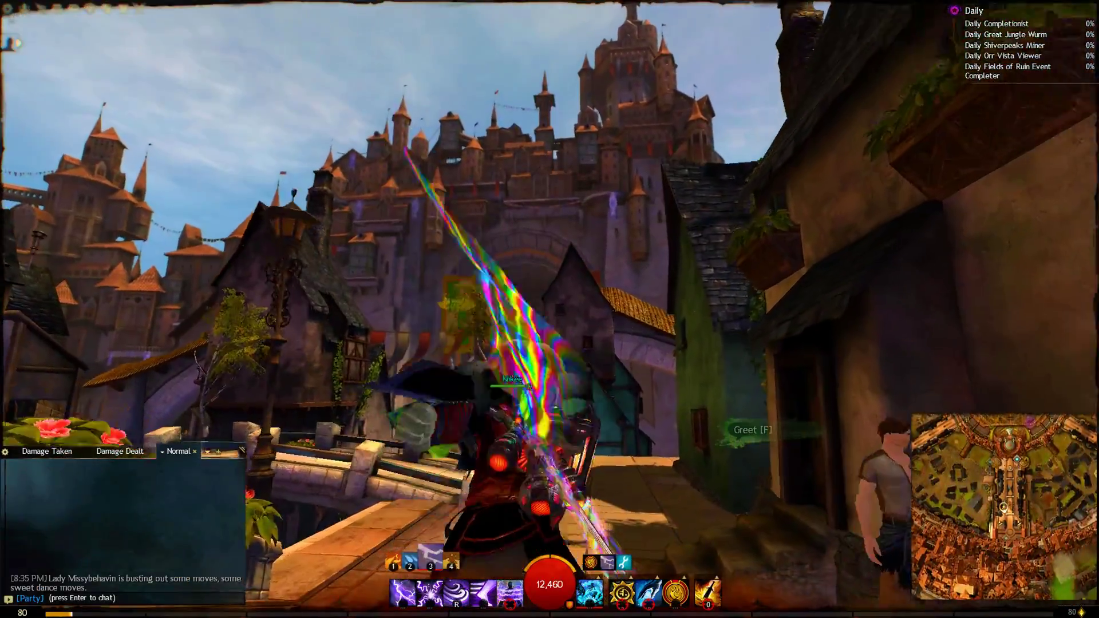
Step: Switch to MasterEffect.h in Notepad, set USE_VIBRANCE to 0, and save the file
key(alt+Tab)
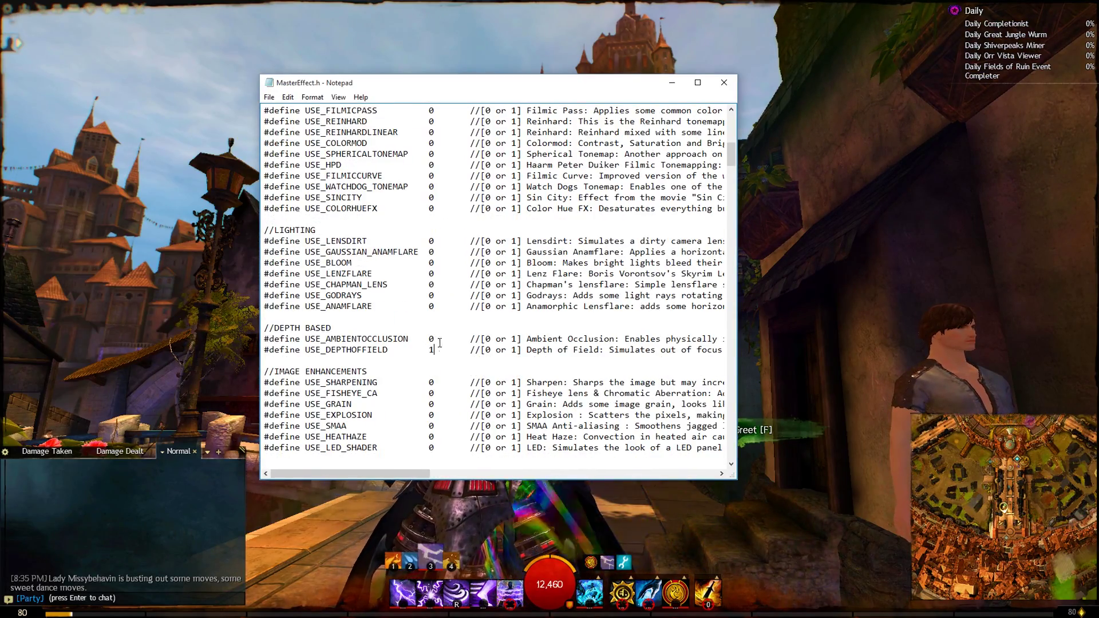
scroll(440, 342, up, 9)
scroll(427, 332, down, 5)
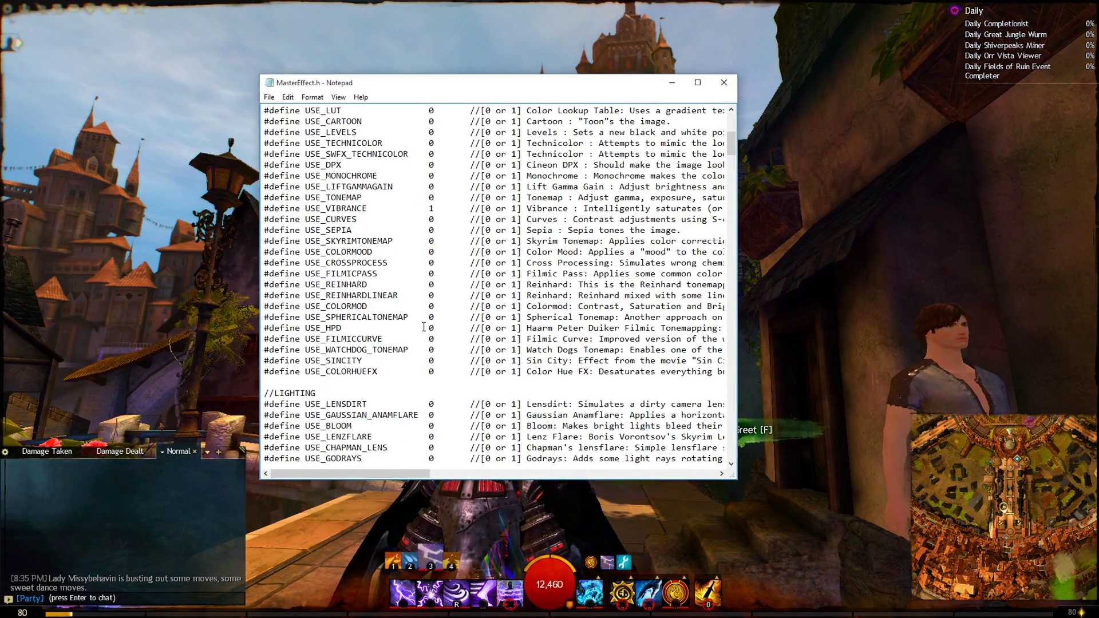
scroll(424, 327, down, 1)
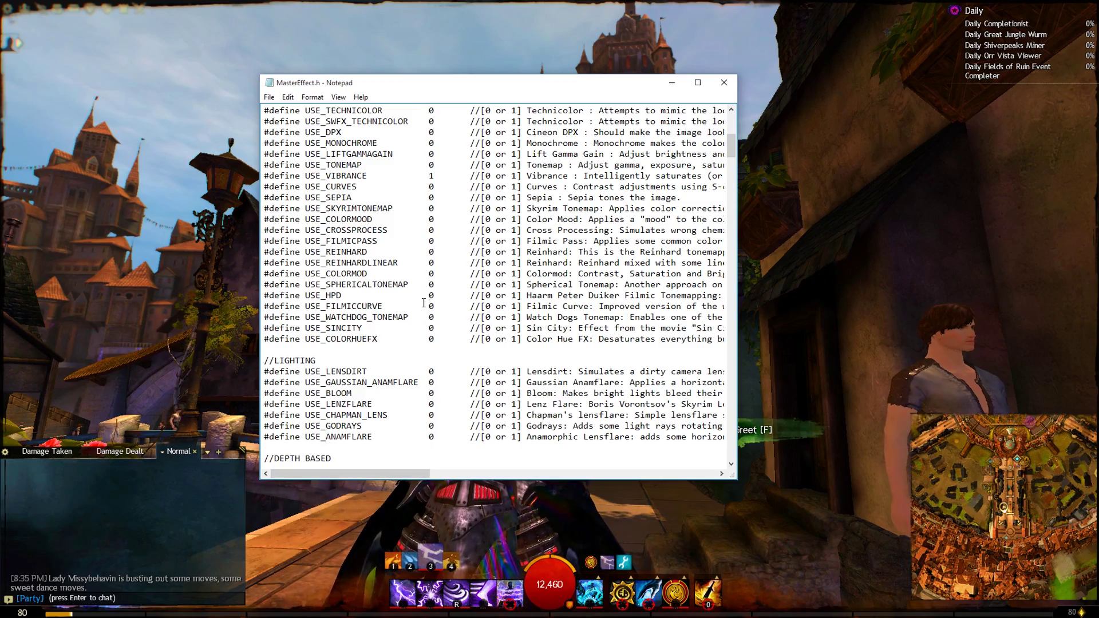
scroll(421, 302, down, 3)
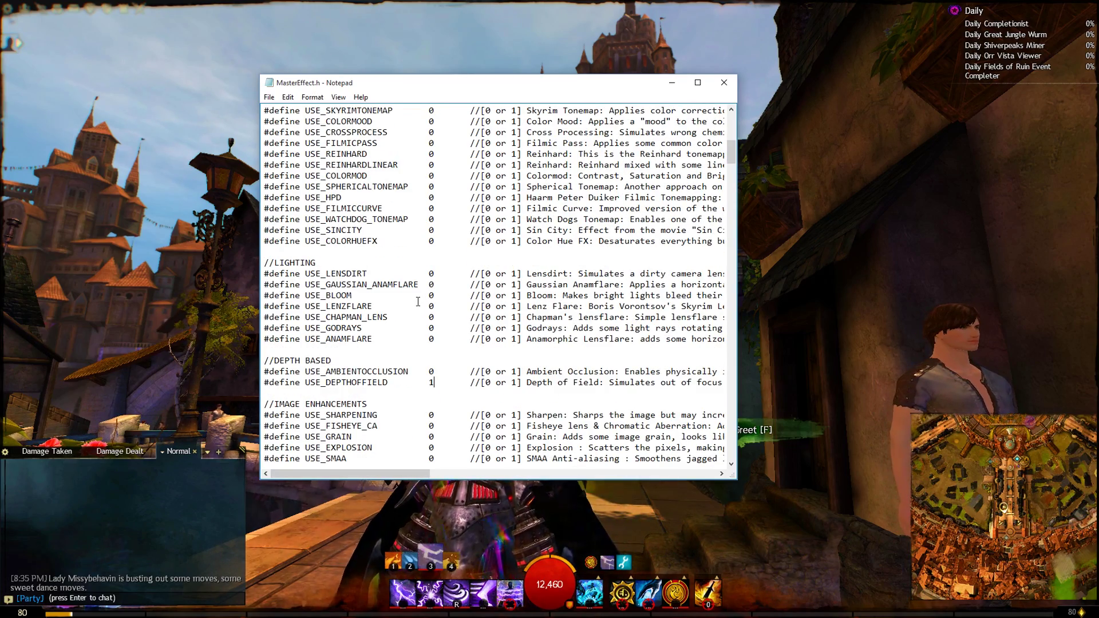
scroll(417, 301, down, 2)
scroll(417, 305, down, 2)
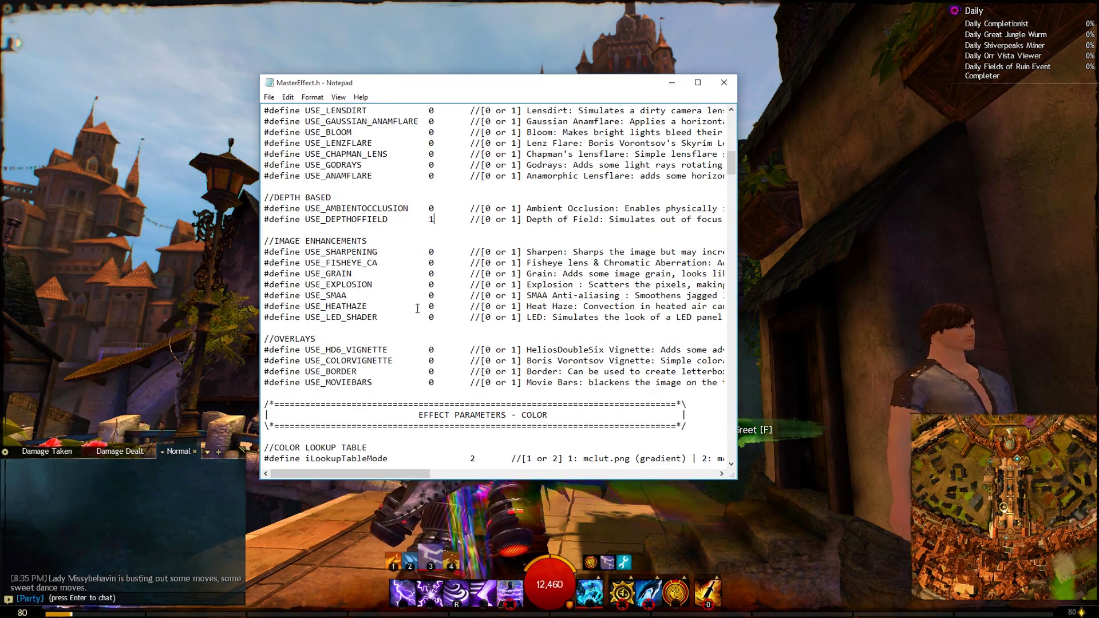
scroll(423, 281, up, 10)
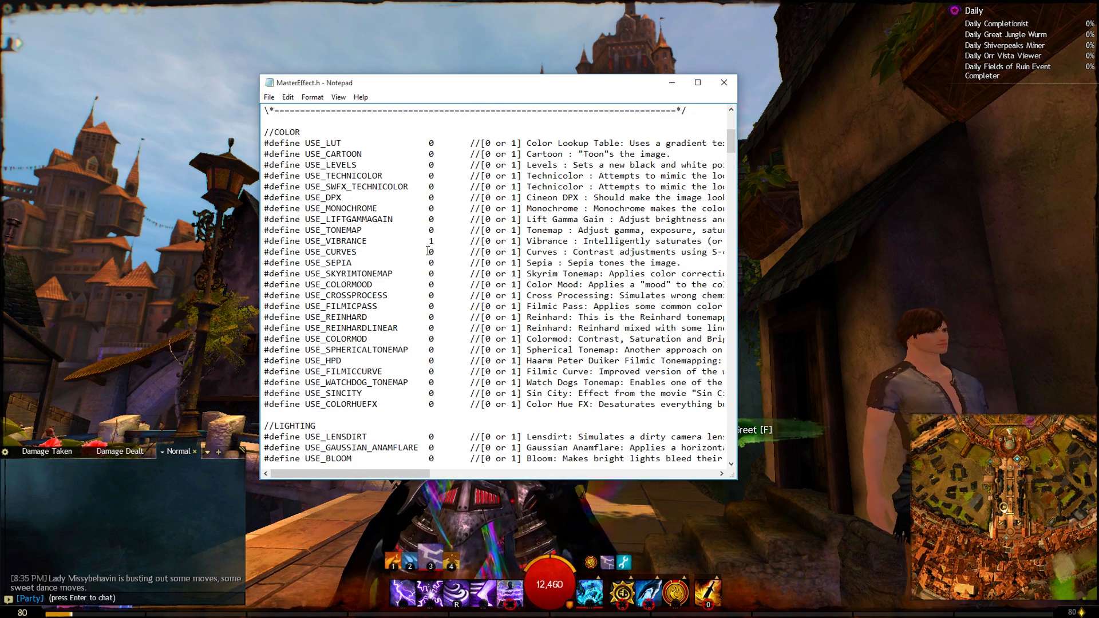
key(ctrl+s)
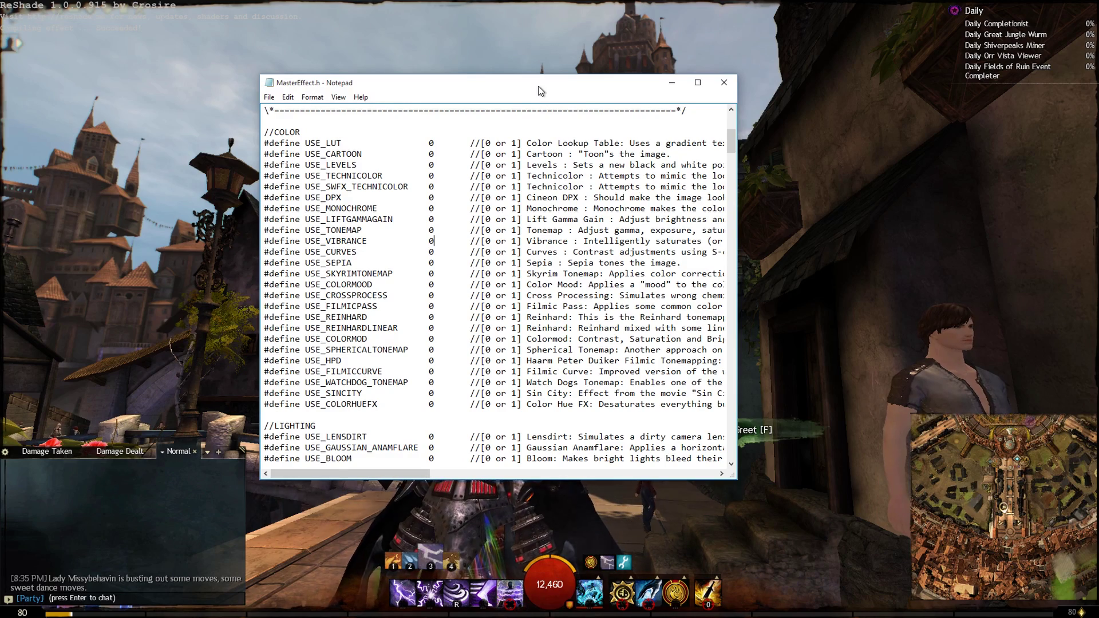
Step: Examine the depth of field global parameters in MasterEffect.h, widening the Notepad window so the comments are readable
drag(538, 89, 526, 100)
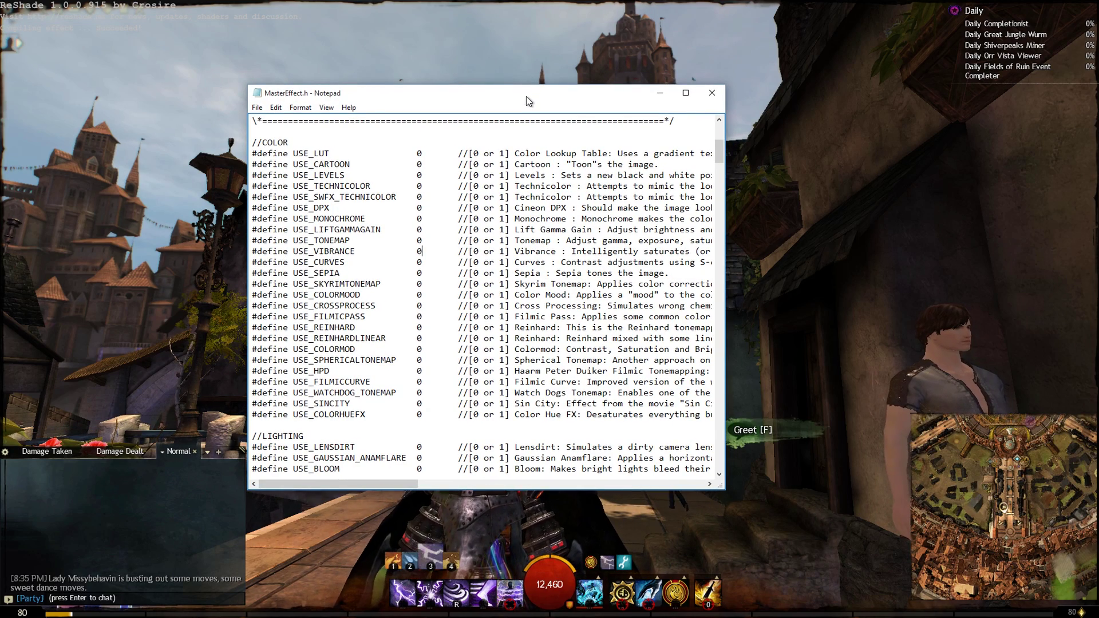
scroll(409, 376, down, 7)
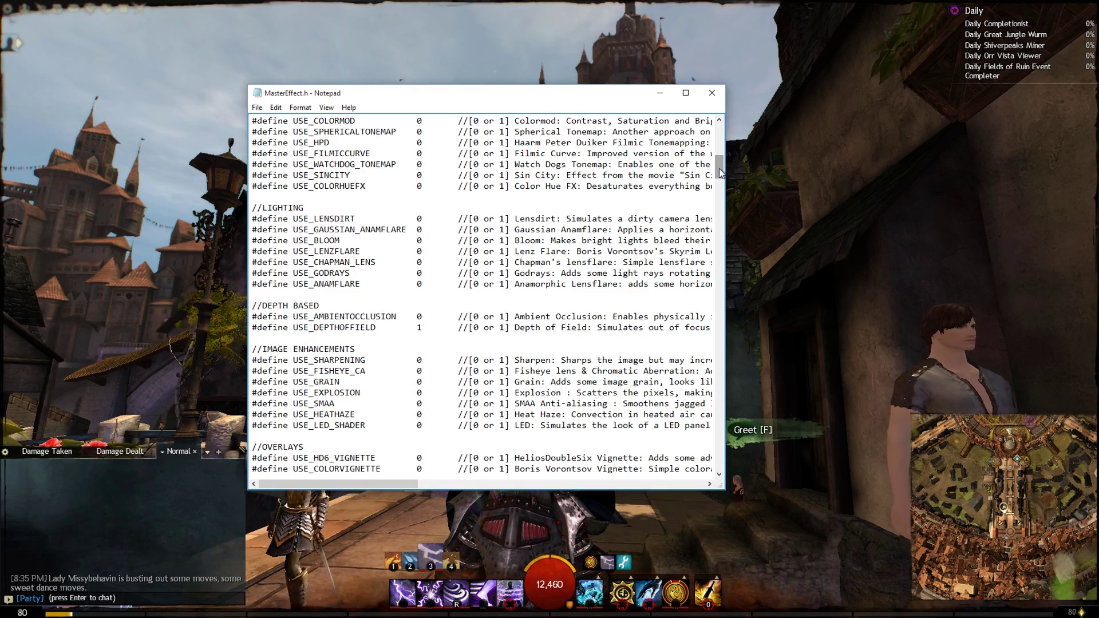
drag(719, 169, 954, 398)
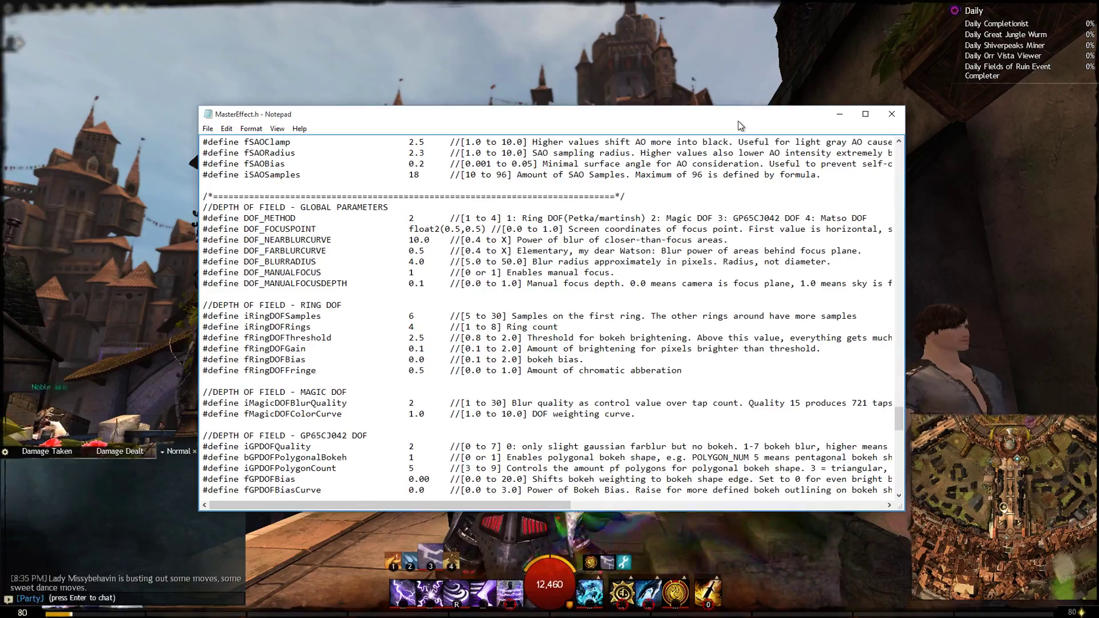
Step: Switch back to Guild Wars 2 and run the character through the city to inspect the depth of field effect
click(103, 166)
key(a)
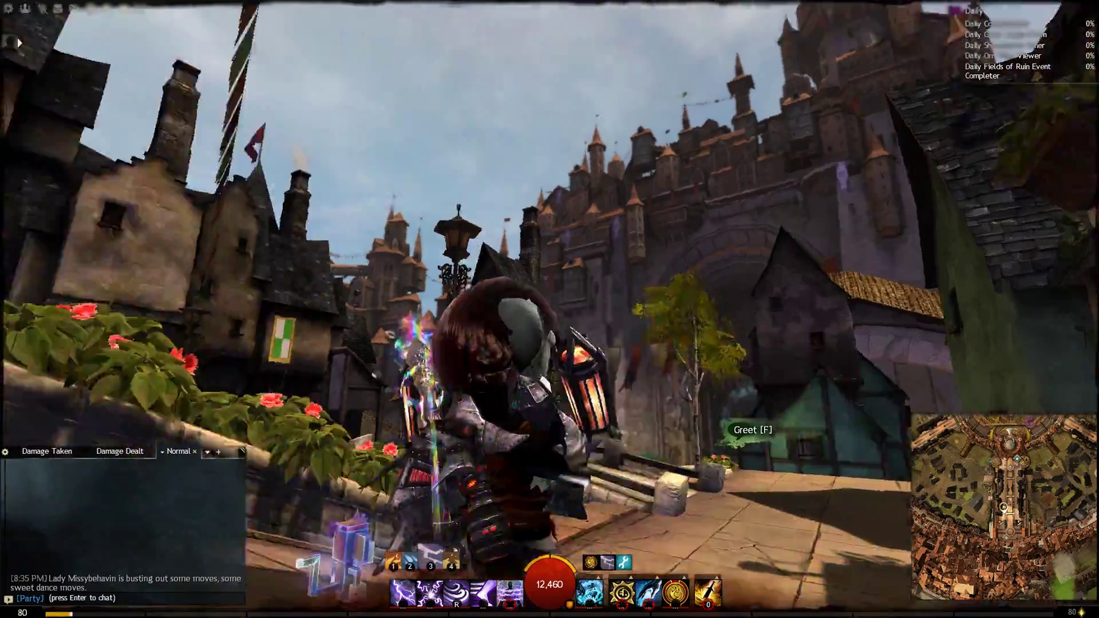
key(w)
key(w)
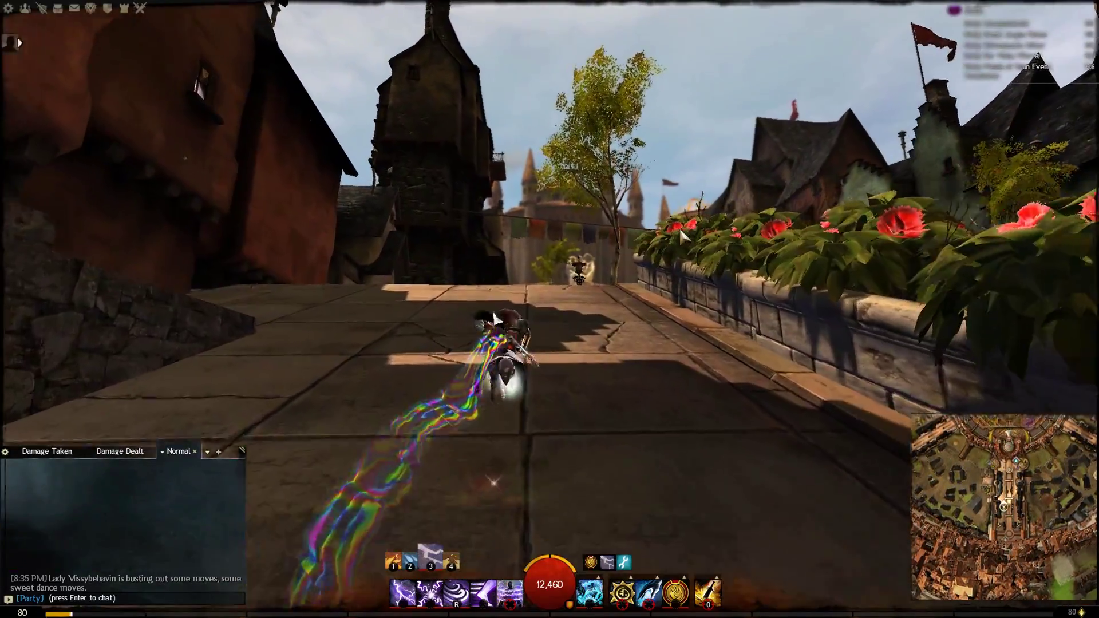